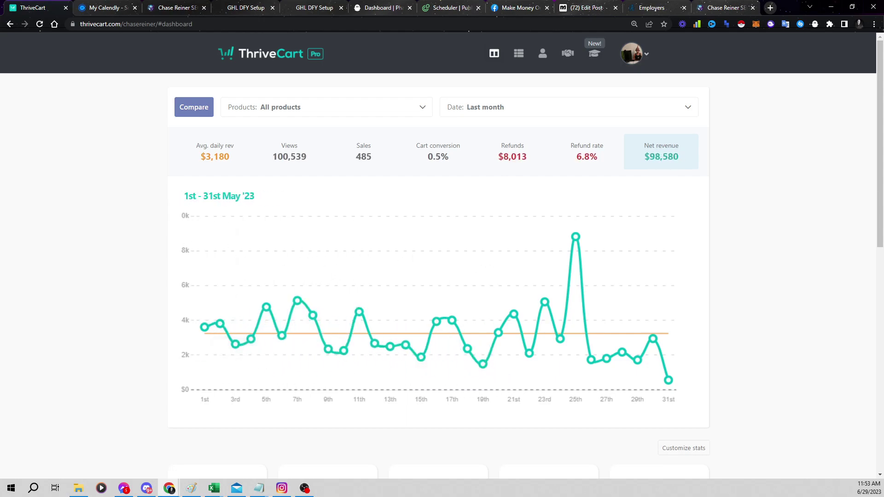
# Center the 'Make $3,180 Daily With Your Ai CLONE!' Notepad outline over the ThriveCart dashboard
pyautogui.click(259, 488)
pyautogui.moveTo(380, 115); pyautogui.dragTo(590, 106)
pyautogui.moveTo(309, 103)
pyautogui.mouseDown()
pyautogui.moveTo(254, 101)
pyautogui.moveTo(314, 103)
pyautogui.mouseUp()
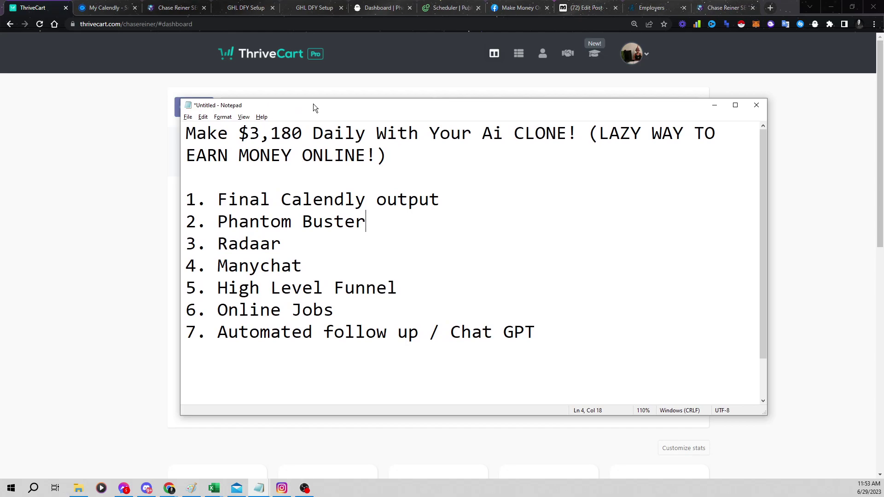
# Highlight the seven checklist items in Notepad, then switch to Calendly's Scheduled Events page
pyautogui.moveTo(550, 351); pyautogui.dragTo(187, 199)
pyautogui.click(313, 221)
pyautogui.rightClick(289, 104)
pyautogui.click(400, 236)
pyautogui.click(82, 9)
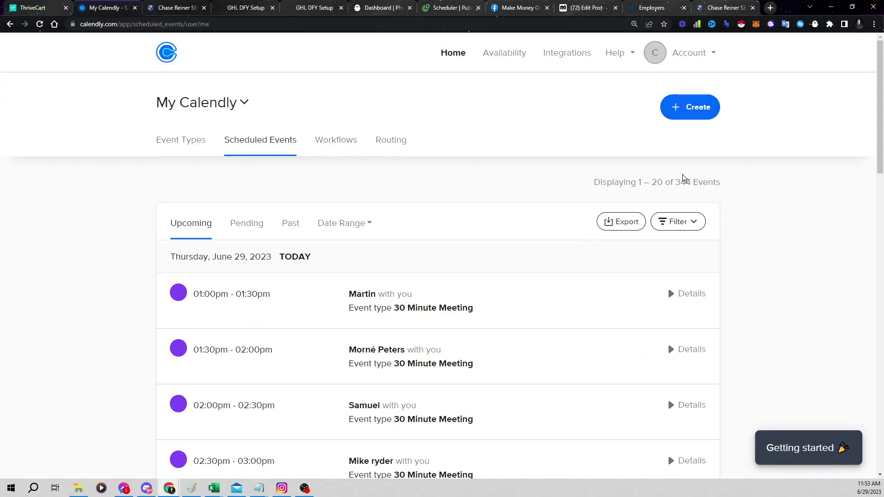
pyautogui.moveTo(680, 183); pyautogui.dragTo(720, 184)
pyautogui.click(733, 185)
pyautogui.moveTo(677, 182); pyautogui.dragTo(721, 185)
pyautogui.click(721, 184)
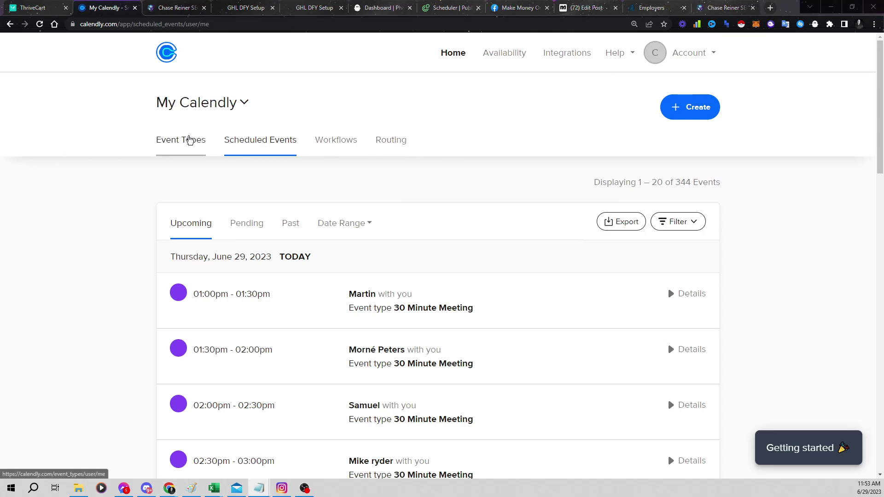
pyautogui.moveTo(613, 183); pyautogui.dragTo(599, 203)
pyautogui.moveTo(693, 182)
pyautogui.mouseDown()
pyautogui.moveTo(677, 171)
pyautogui.moveTo(677, 185)
pyautogui.mouseUp()
pyautogui.click(579, 181)
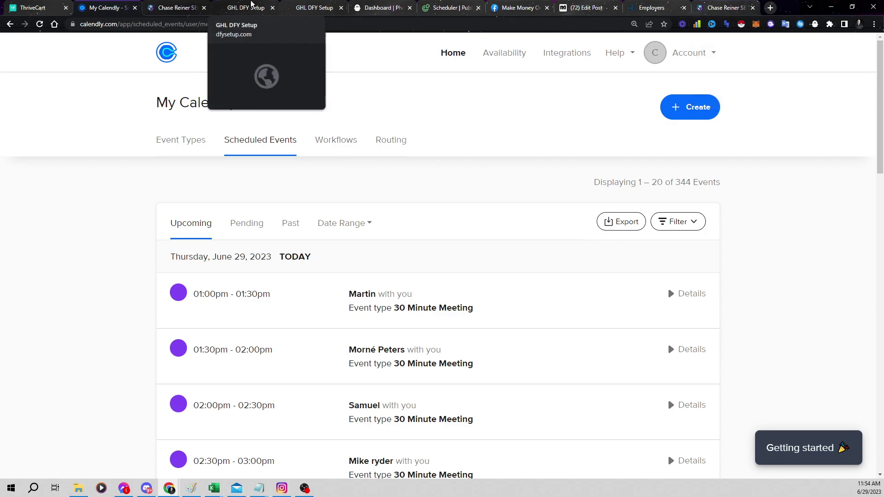
pyautogui.click(251, 6)
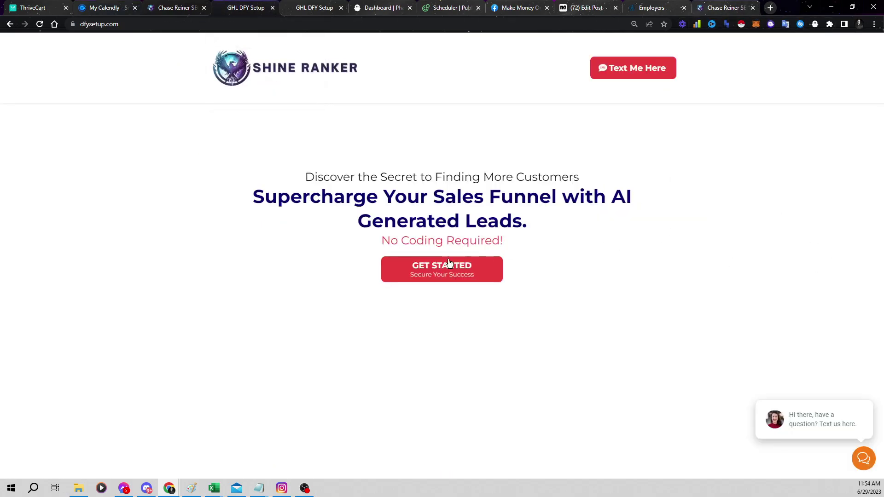
pyautogui.click(135, 25)
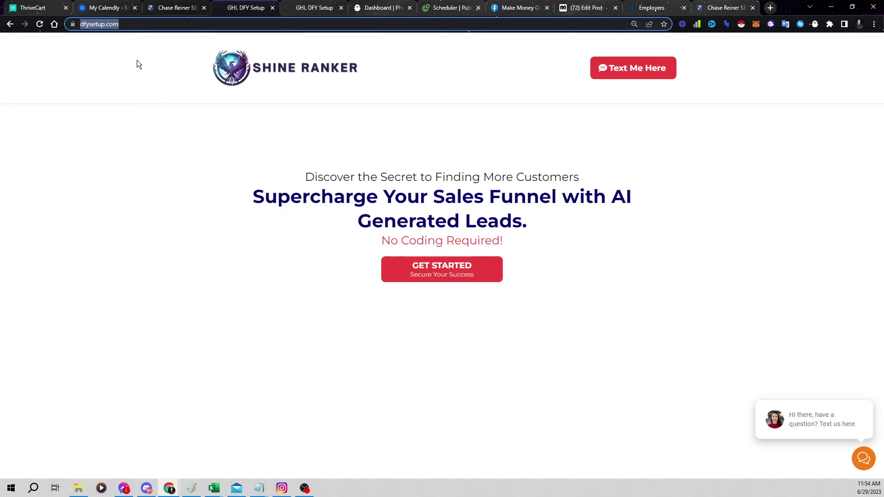
pyautogui.click(127, 4)
pyautogui.moveTo(674, 183); pyautogui.dragTo(694, 183)
pyautogui.click(338, 109)
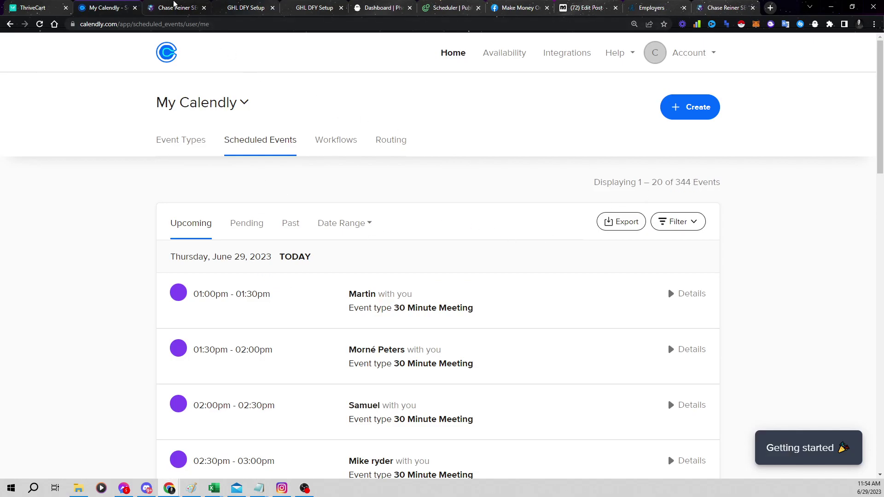
# Switch to GoHighLevel to view the DFY Setup funnel's page views, opt-ins and $8900.00 sales
pyautogui.click(174, 4)
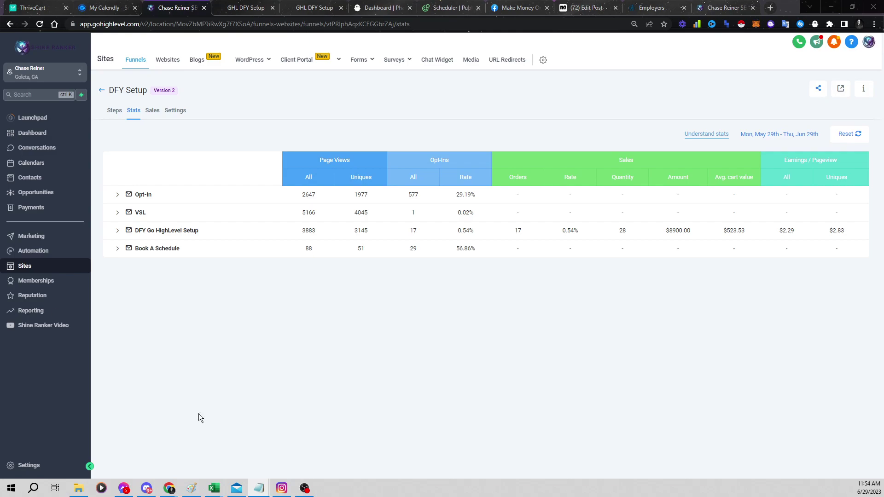
# Restore, reposition and enlarge the Paint content-to-sales flowchart, then switch to PhantomBuster's dashboard
pyautogui.moveTo(192, 487)
pyautogui.click(180, 473)
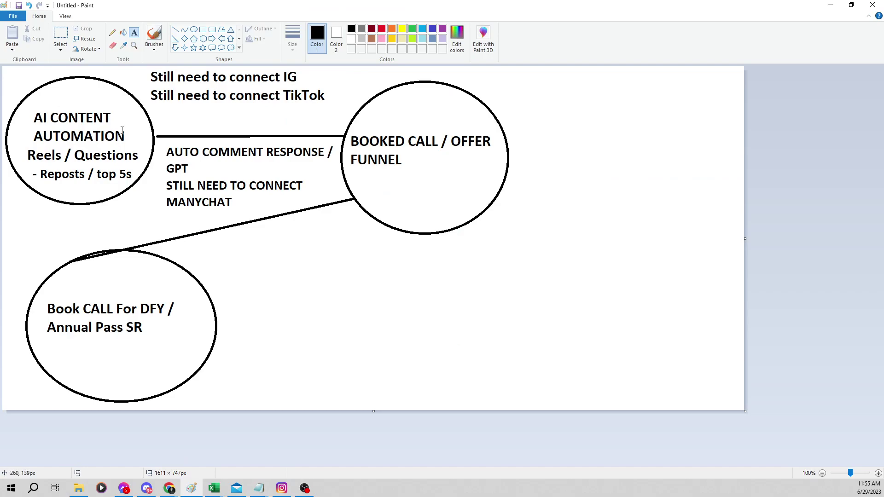
pyautogui.doubleClick(220, 4)
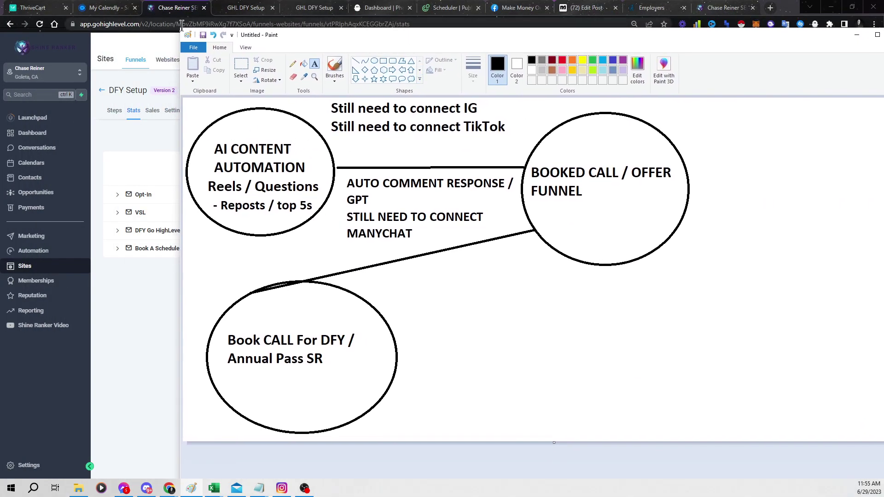
pyautogui.moveTo(181, 26)
pyautogui.mouseDown()
pyautogui.moveTo(272, 108)
pyautogui.moveTo(362, 99)
pyautogui.mouseUp()
pyautogui.moveTo(488, 106); pyautogui.dragTo(320, 29)
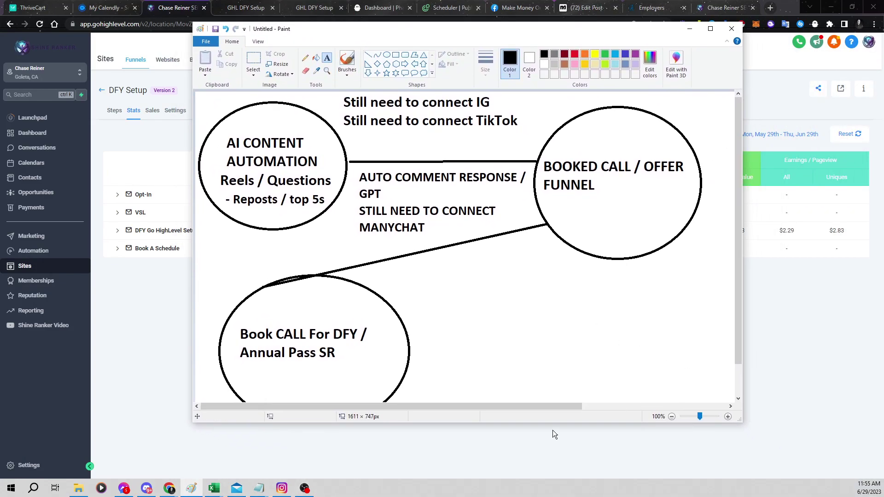
pyautogui.scroll(-1, 597, 316)
pyautogui.scroll(1, 598, 316)
pyautogui.moveTo(742, 423); pyautogui.dragTo(800, 471)
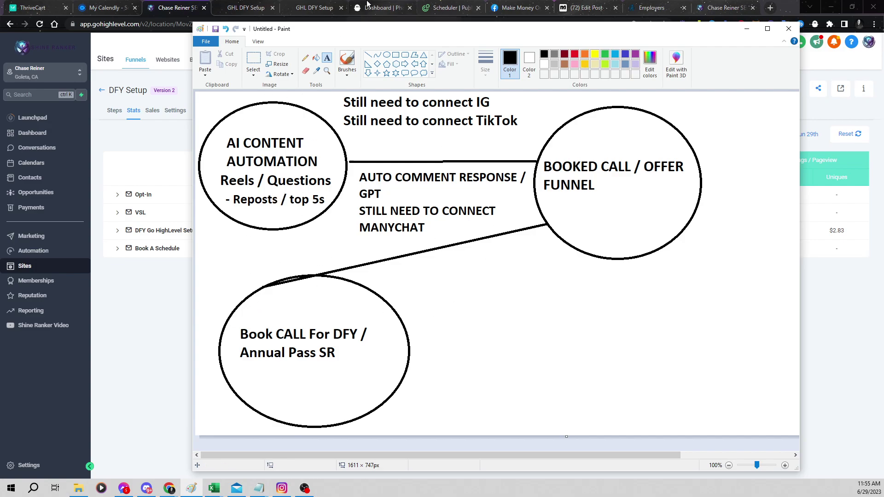
pyautogui.click(367, 7)
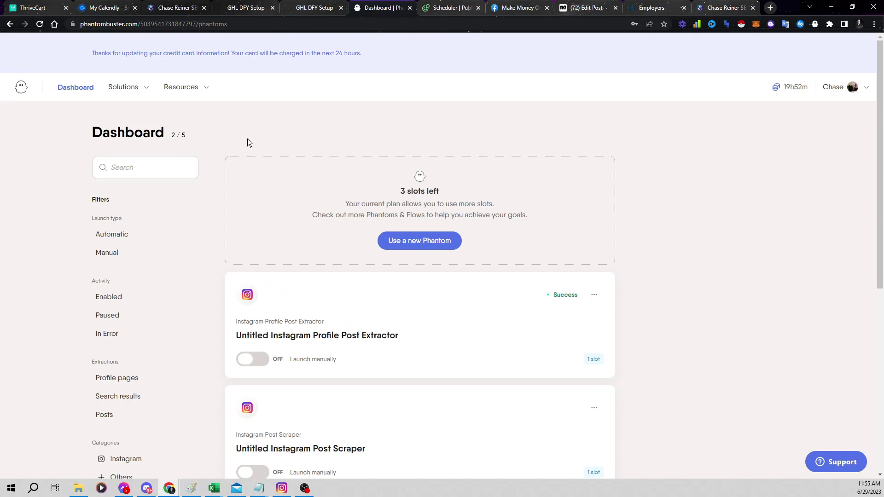
# Browse PhantomBuster's Resources and Solutions menus over the Instagram phantoms, then bring back the Paint flowchart
pyautogui.scroll(-3, 287, 153)
pyautogui.scroll(3, 344, 209)
pyautogui.click(182, 87)
pyautogui.click(123, 87)
pyautogui.moveTo(290, 494)
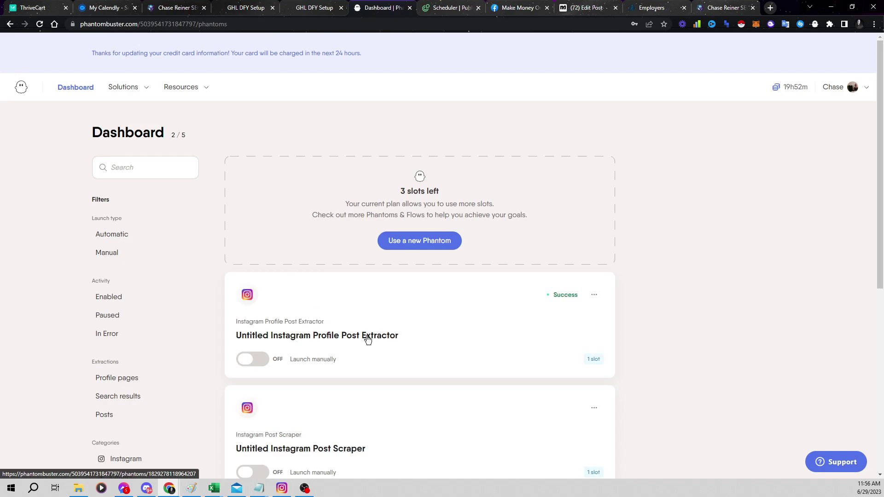
pyautogui.scroll(-1, 343, 333)
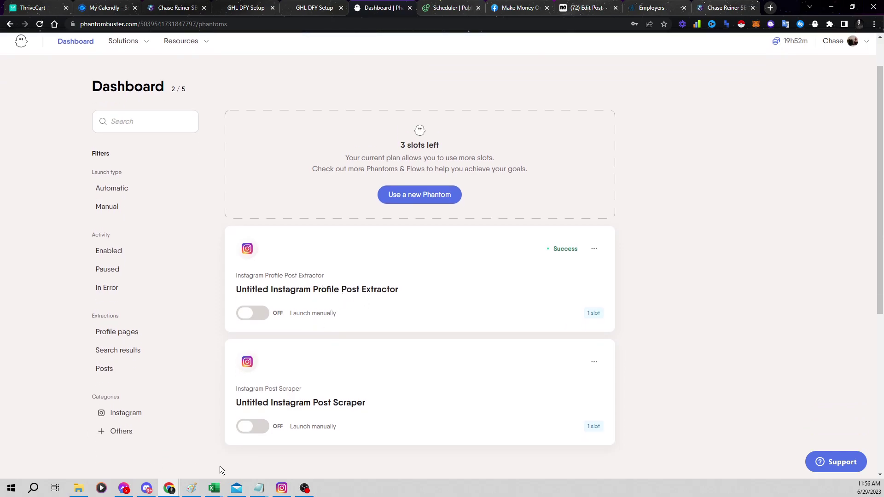
pyautogui.click(191, 488)
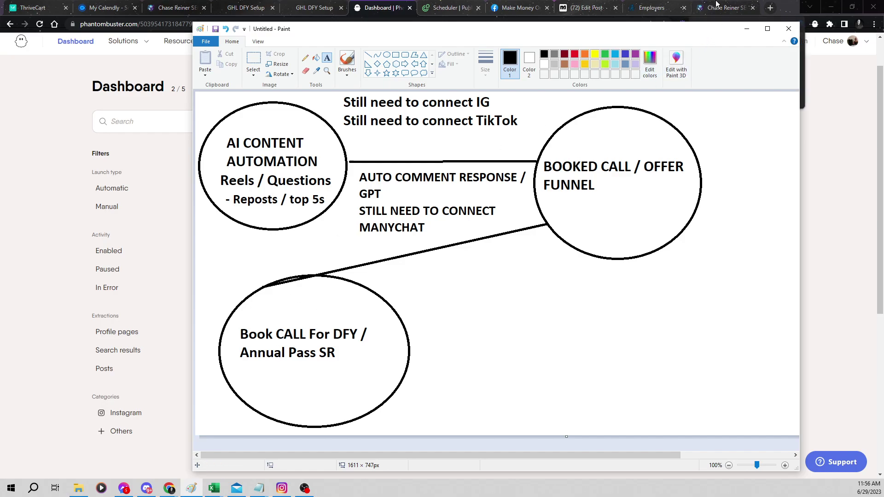
# Alt+Tab away from the Paint flowchart back to the PhantomBuster dashboard
pyautogui.hotkey('alt', 'Tab')
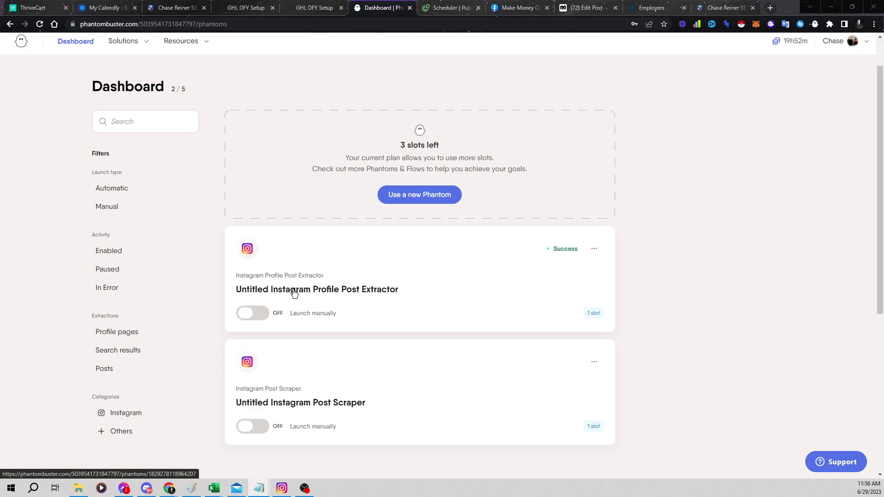
# Open the Instagram Profile Post Extractor's 603+ post results and download them as result (67).csv
pyautogui.click(346, 290)
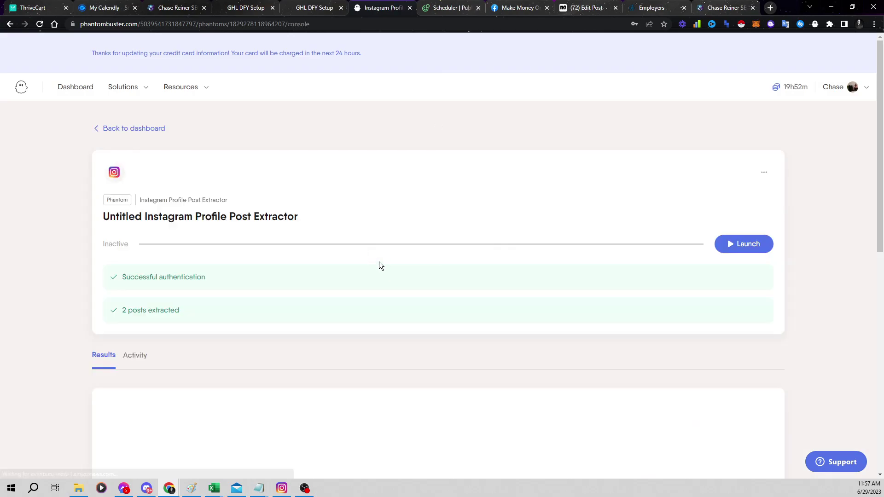
pyautogui.scroll(-6, 416, 231)
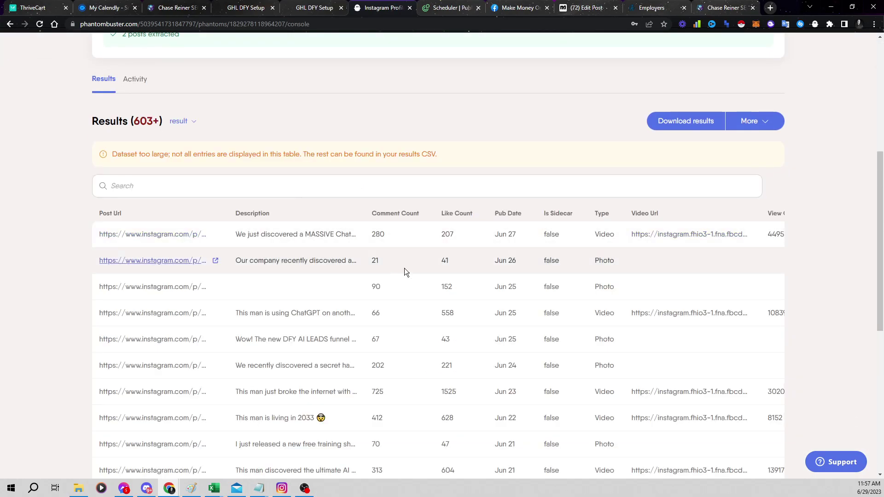
pyautogui.scroll(-3, 325, 191)
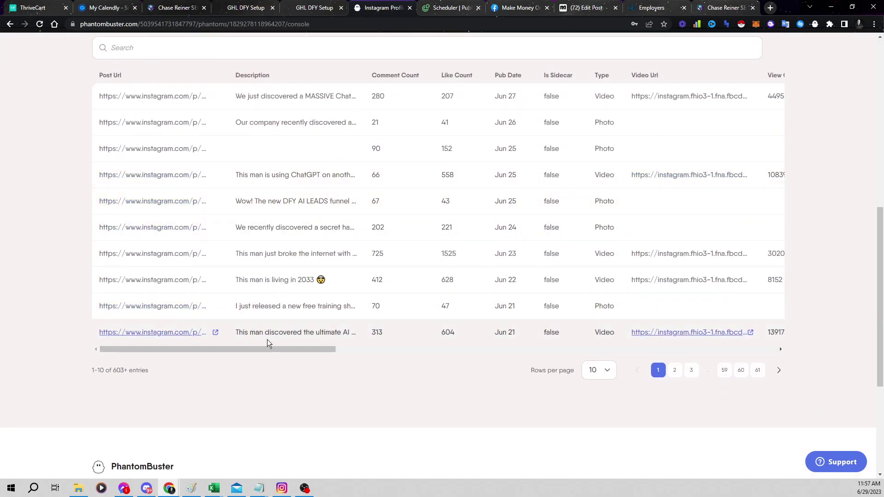
pyautogui.moveTo(252, 346); pyautogui.dragTo(195, 322)
pyautogui.moveTo(297, 352); pyautogui.dragTo(123, 328)
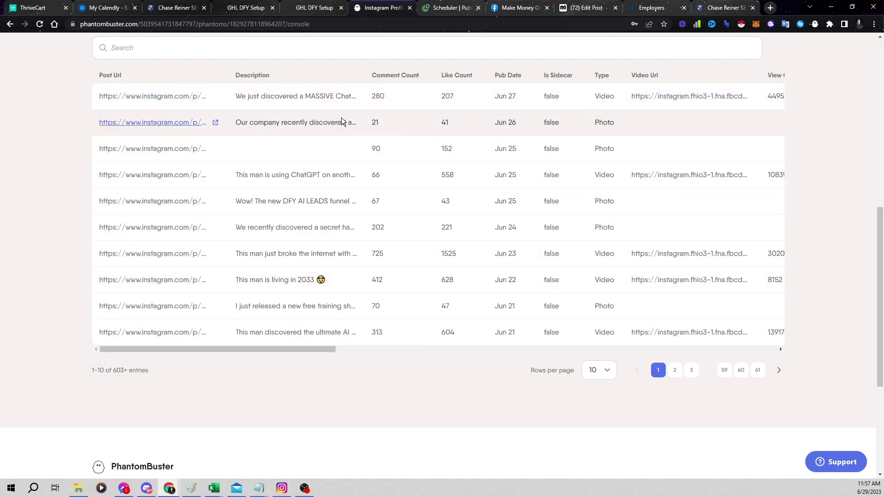
pyautogui.scroll(2, 548, 245)
pyautogui.scroll(2, 548, 245)
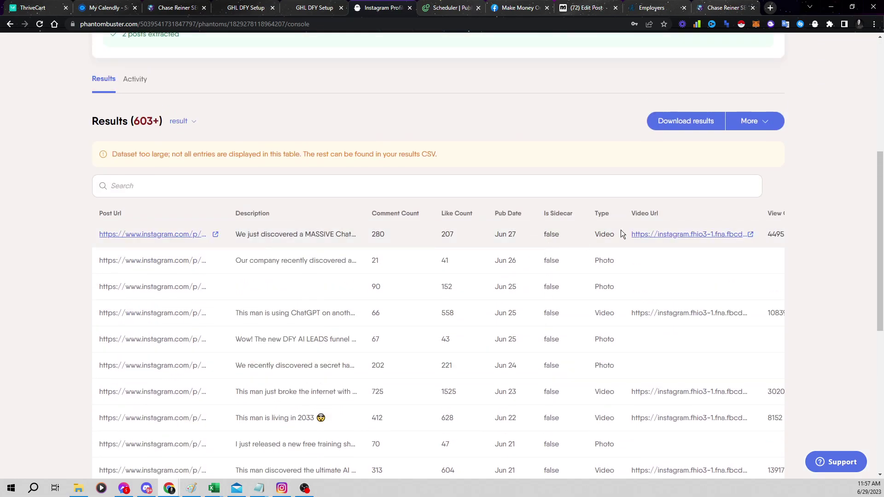
pyautogui.scroll(-4, 493, 245)
pyautogui.scroll(3, 498, 167)
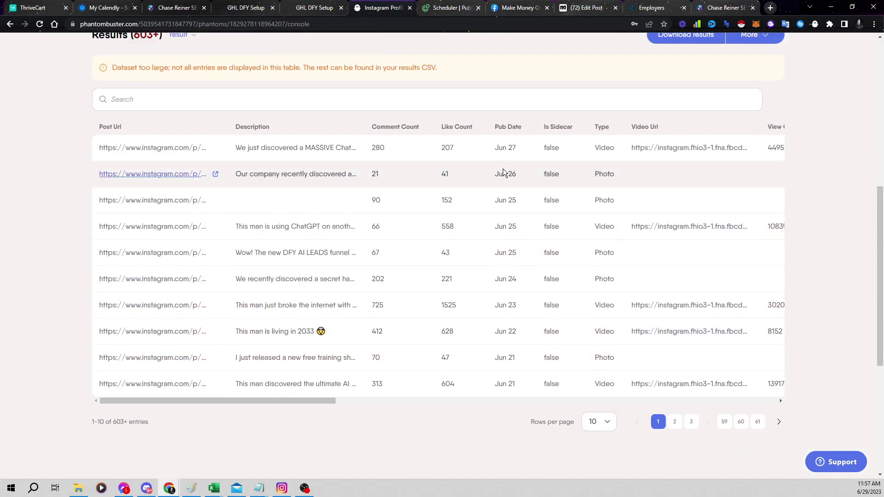
pyautogui.click(657, 73)
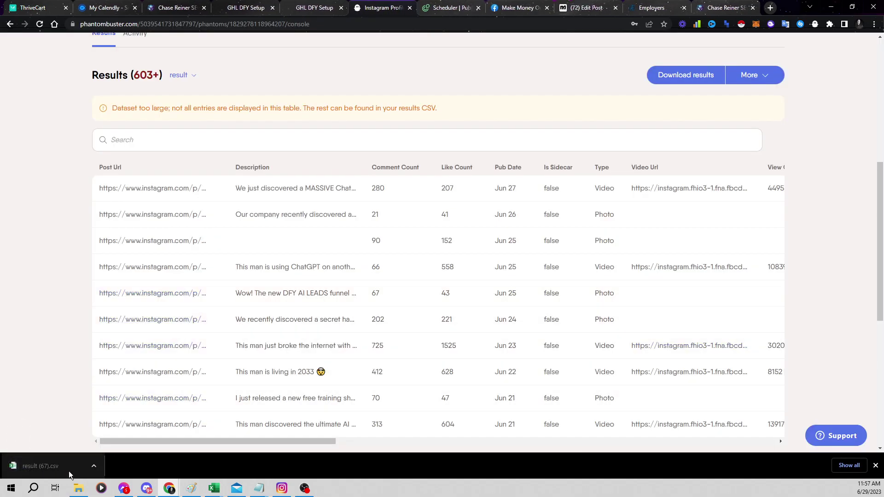
pyautogui.click(55, 467)
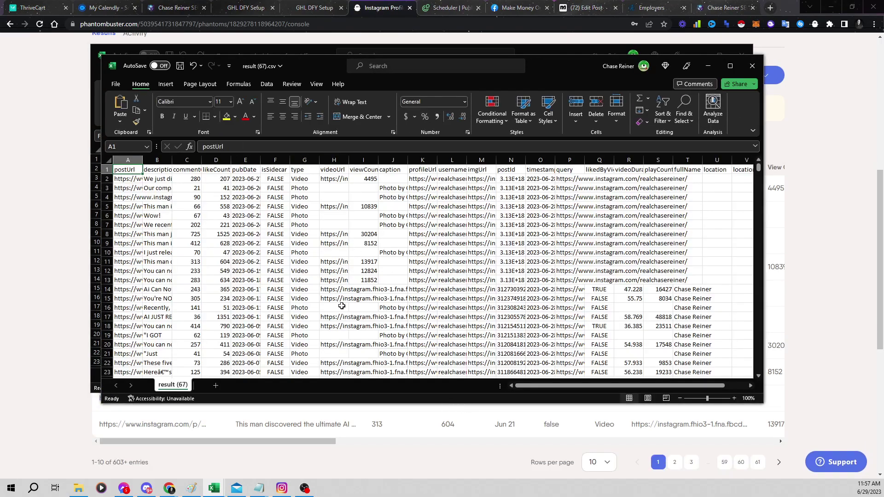
pyautogui.moveTo(349, 406); pyautogui.dragTo(438, 477)
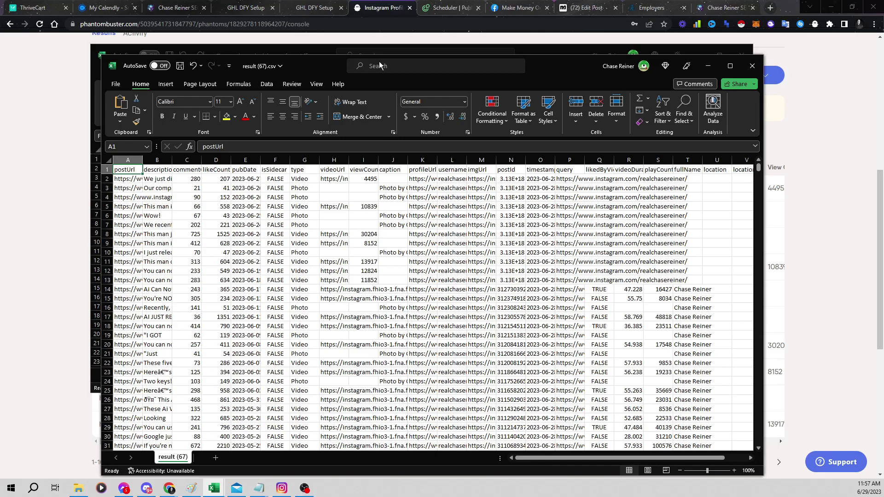
pyautogui.moveTo(314, 67); pyautogui.dragTo(309, 42)
pyautogui.scroll(-20, 354, 221)
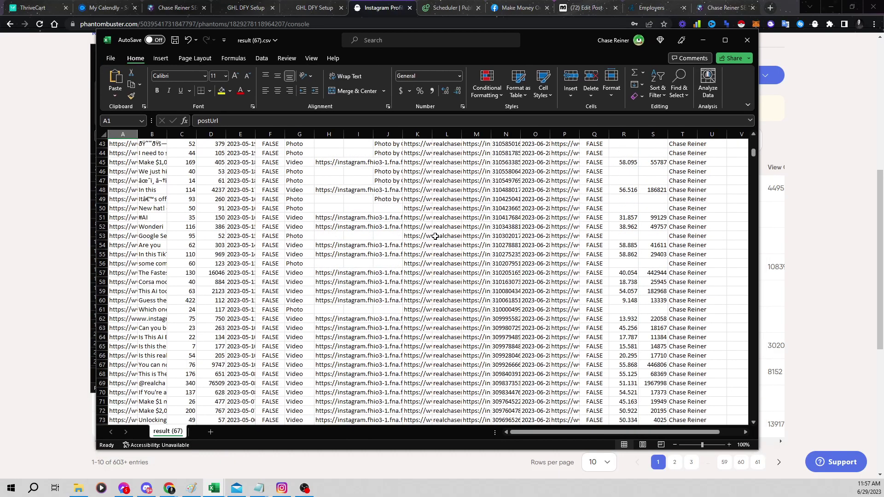
pyautogui.scroll(-20, 362, 228)
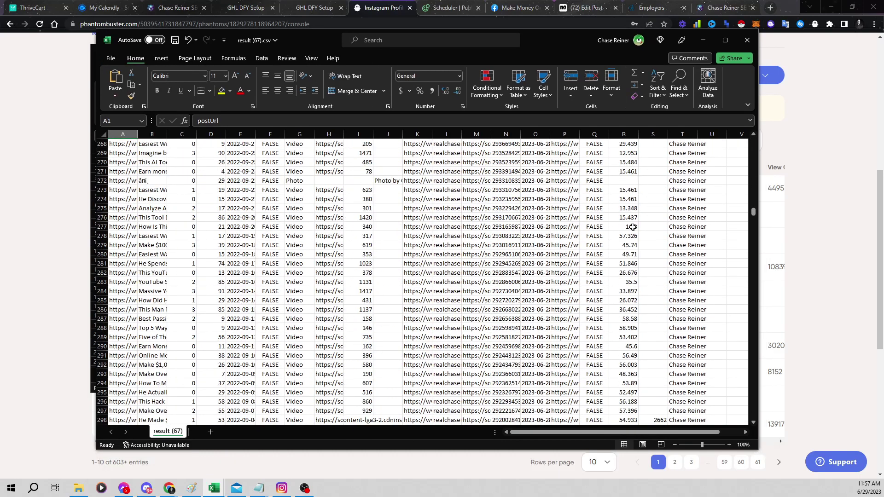
pyautogui.scroll(-20, 507, 216)
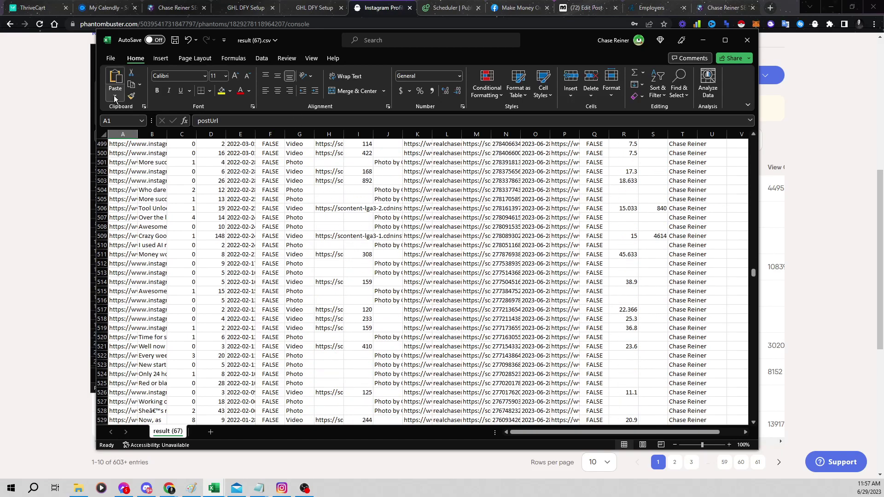
# Open Radaar's Scheduler, cancel the CSV post import, and advance the calendar to July 2023
pyautogui.click(447, 5)
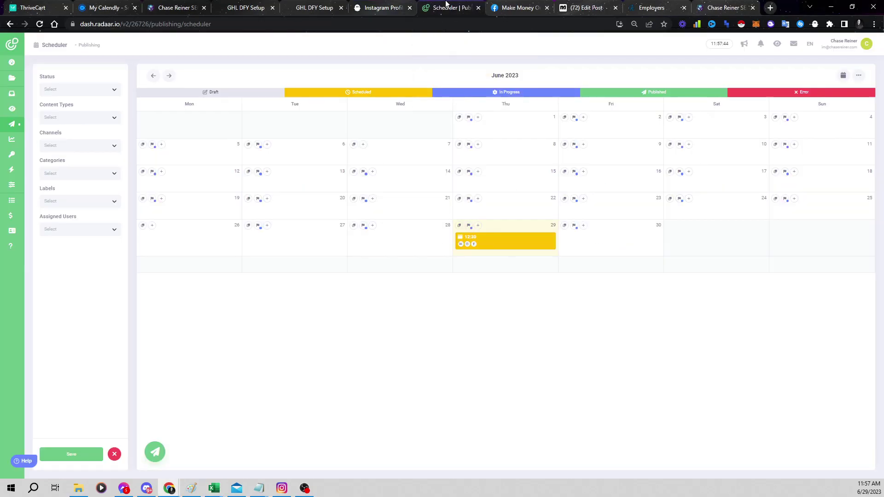
pyautogui.click(154, 452)
pyautogui.click(185, 392)
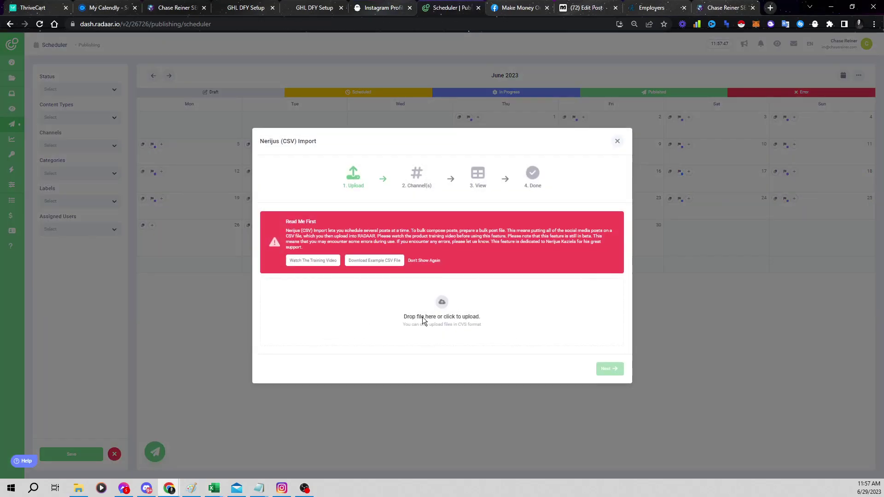
pyautogui.click(617, 141)
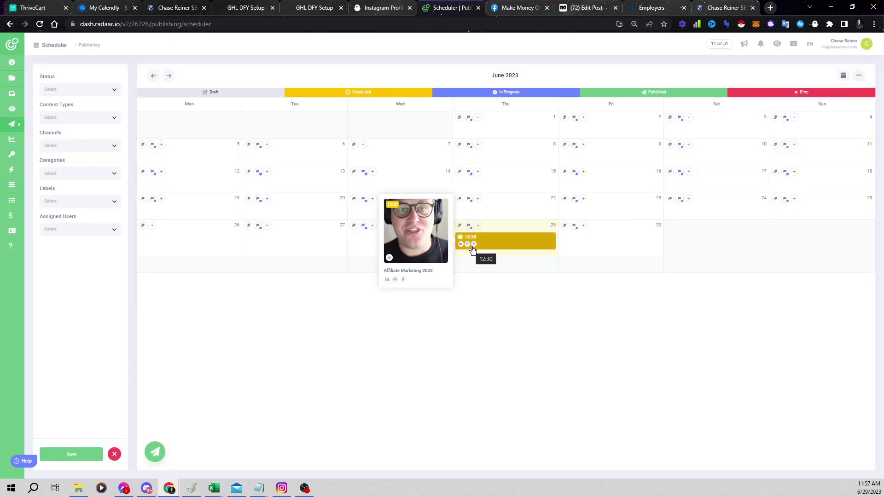
pyautogui.click(169, 77)
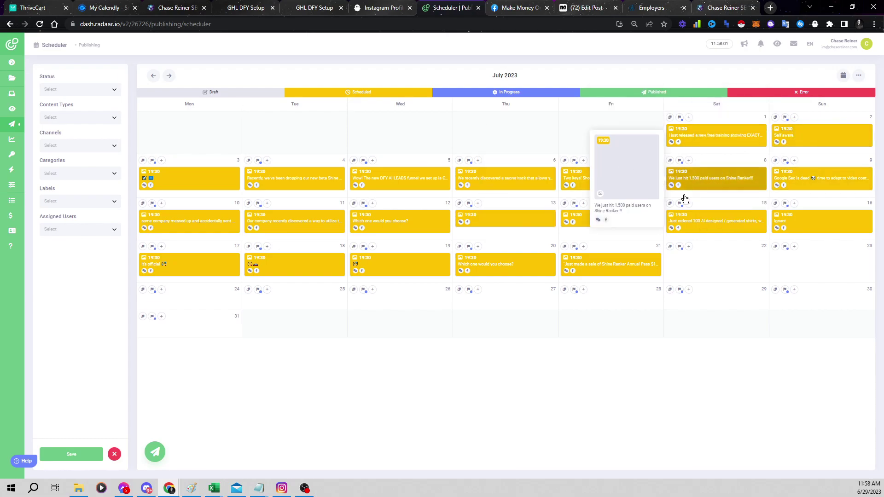
# Add then remove Instagram on the July 3 post, close it unchanged, and close the Facebook tab
pyautogui.click(206, 189)
pyautogui.click(500, 166)
pyautogui.click(419, 219)
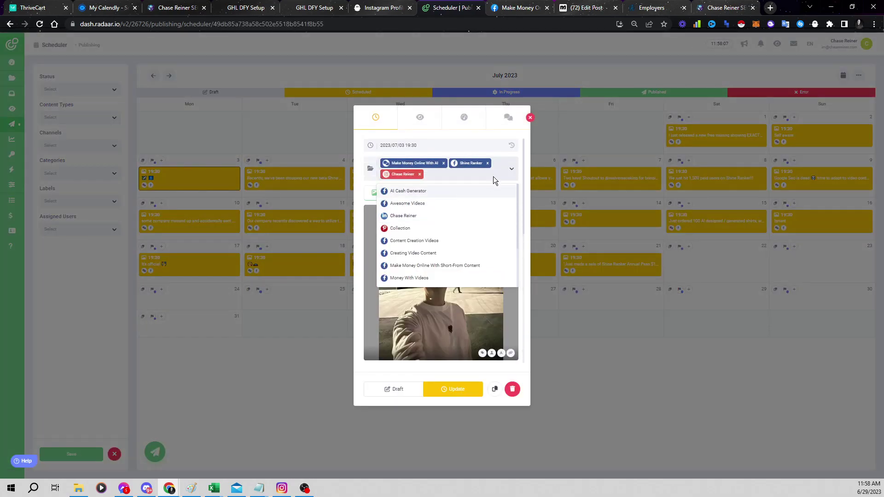
pyautogui.click(420, 175)
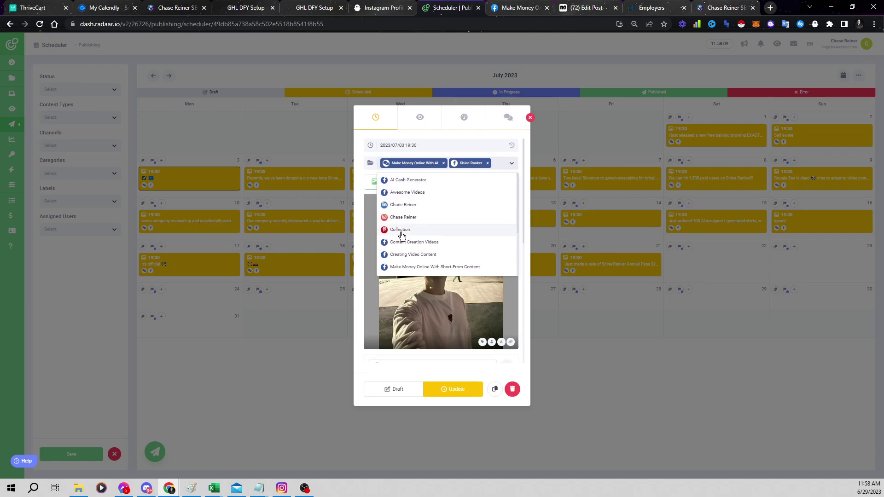
pyautogui.scroll(-2, 424, 246)
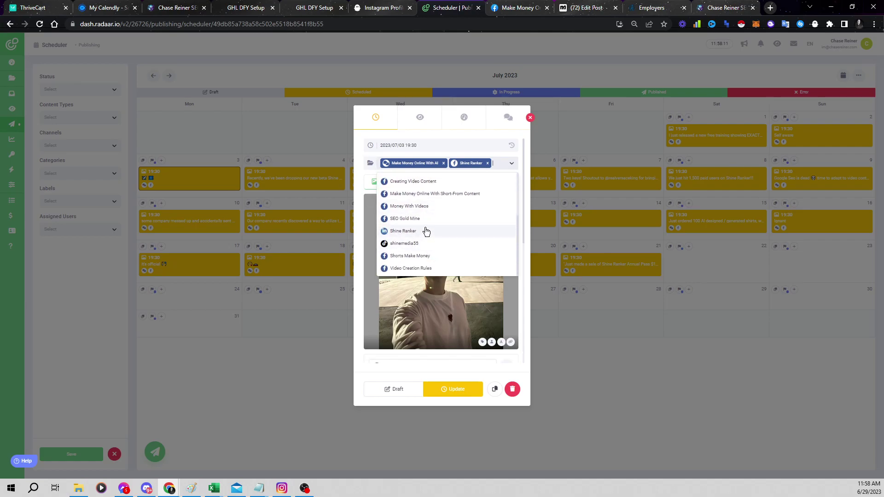
pyautogui.scroll(3, 430, 240)
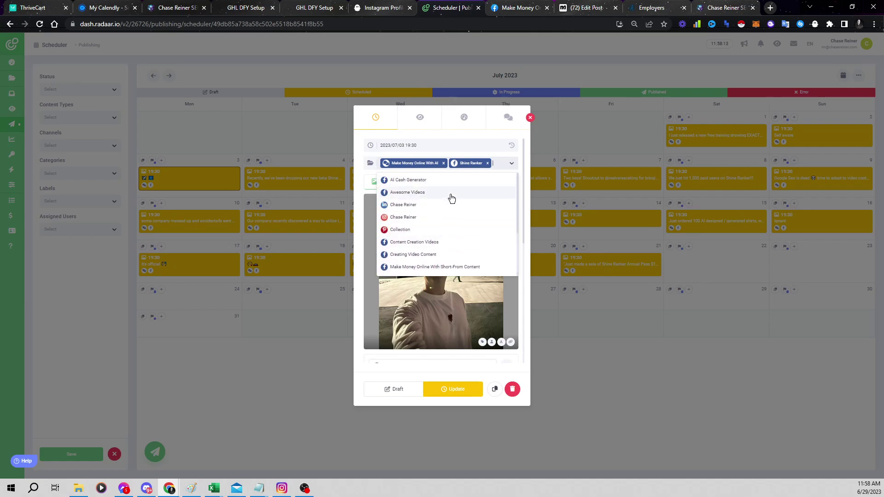
pyautogui.click(530, 118)
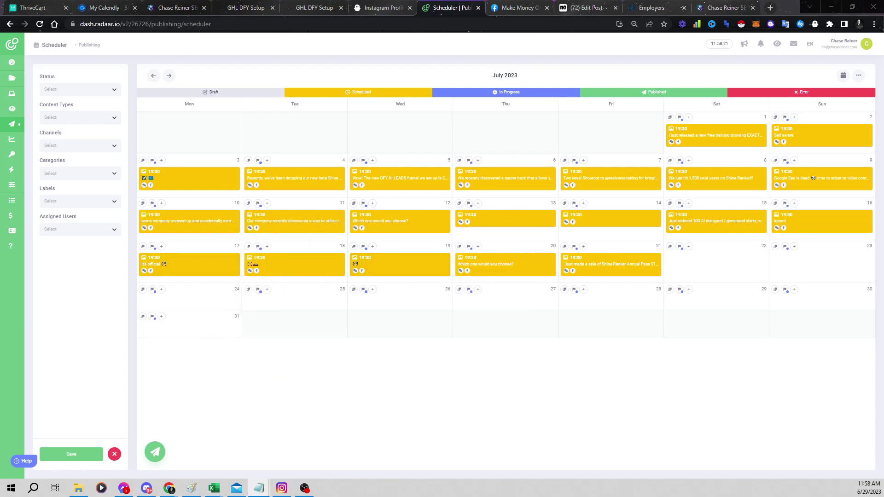
pyautogui.click(547, 8)
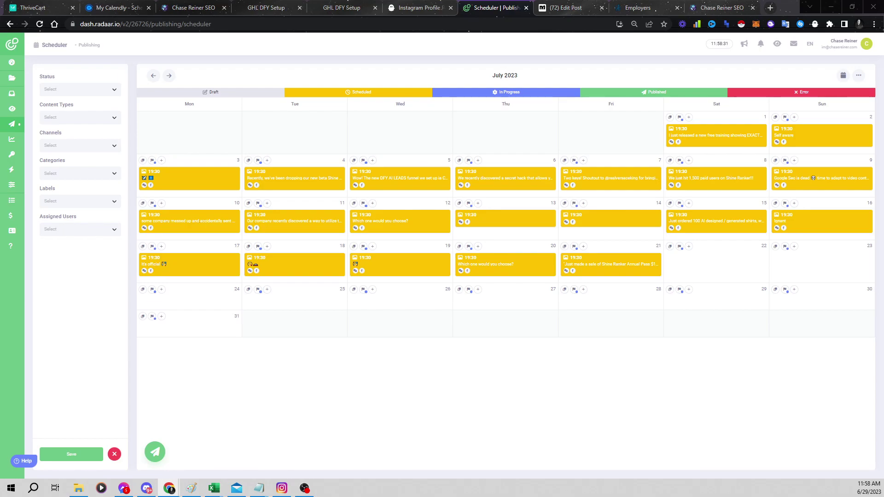
# Reopen the Facebook tab and scroll the AiToolbox feed to the Part 4 post's 'check DMs' reply
pyautogui.hotkey('ctrl', 'shift', 't')
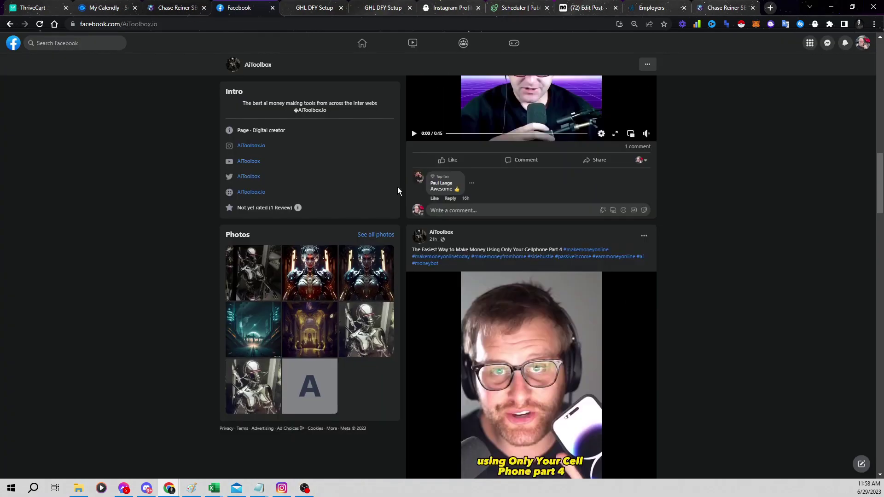
pyautogui.scroll(15, 419, 186)
pyautogui.scroll(-20, 456, 276)
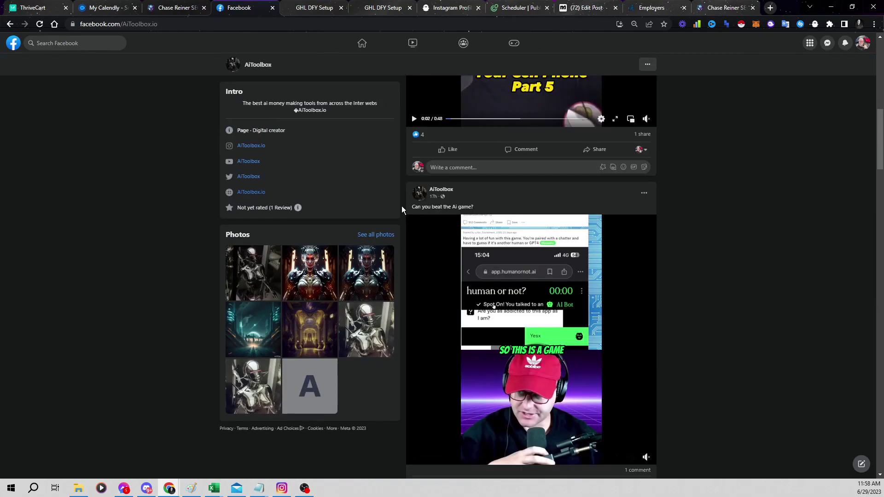
pyautogui.scroll(5, 328, 148)
pyautogui.scroll(-15, 556, 265)
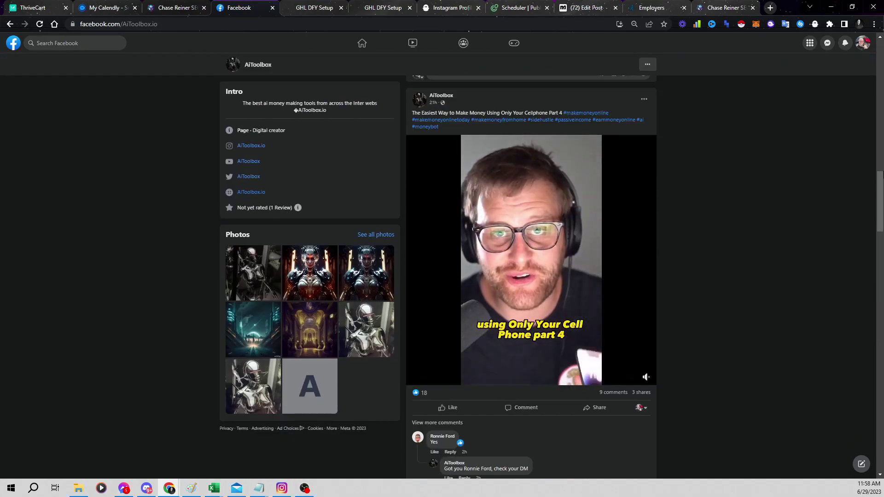
pyautogui.scroll(5, 603, 229)
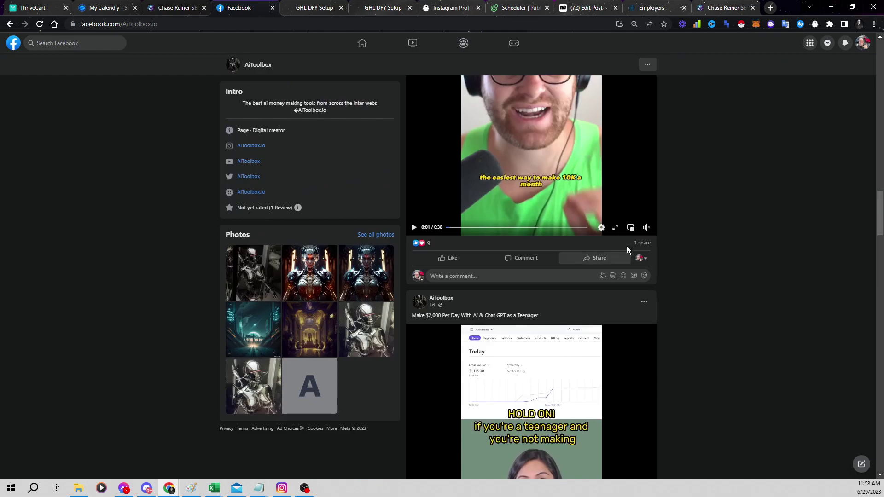
pyautogui.scroll(5, 628, 185)
pyautogui.scroll(3, 628, 185)
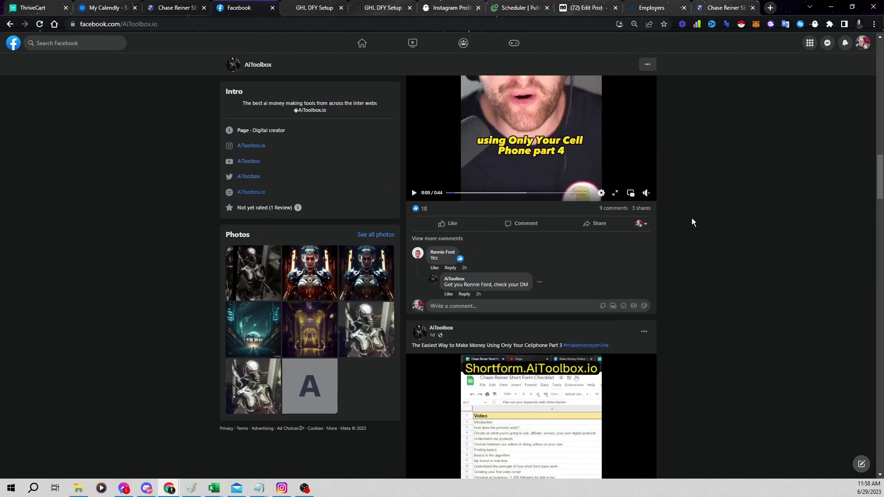
pyautogui.moveTo(466, 279); pyautogui.dragTo(529, 285)
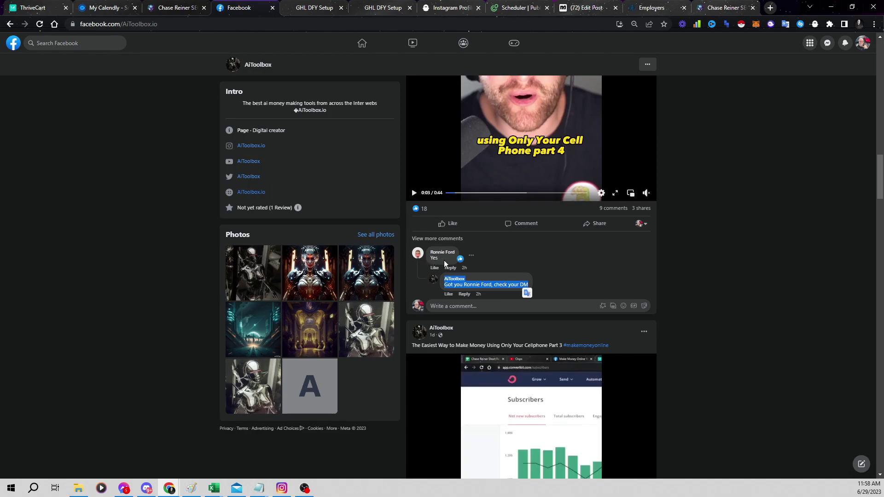
pyautogui.click(206, 244)
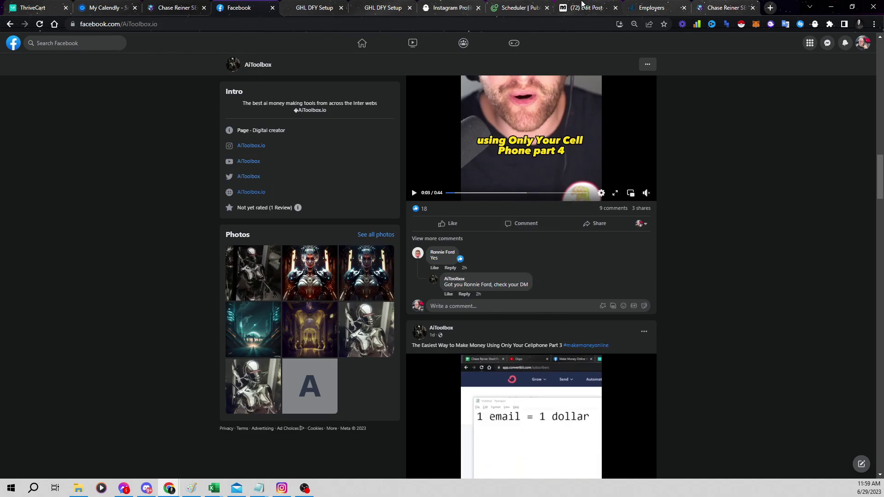
pyautogui.click(581, 6)
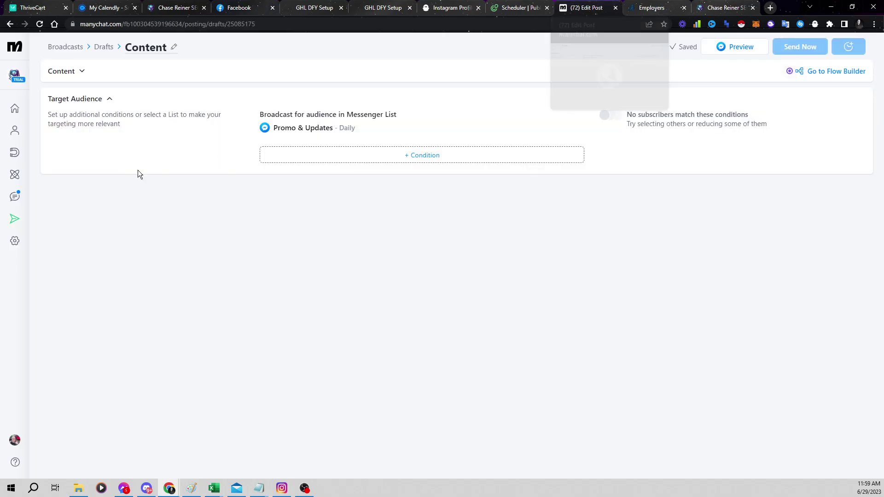
pyautogui.click(15, 177)
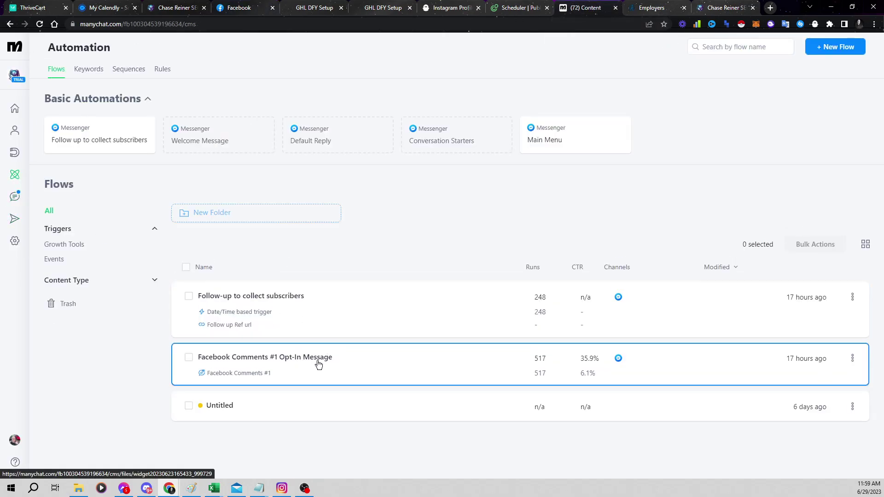
pyautogui.click(244, 11)
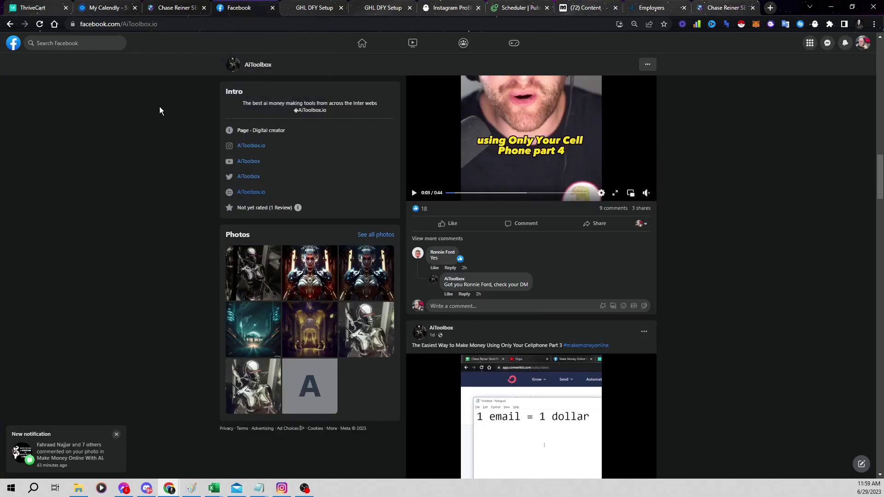
# Open the Make Money Online With AI group from recent Facebook searches and scroll its feed
pyautogui.click(62, 43)
pyautogui.click(84, 94)
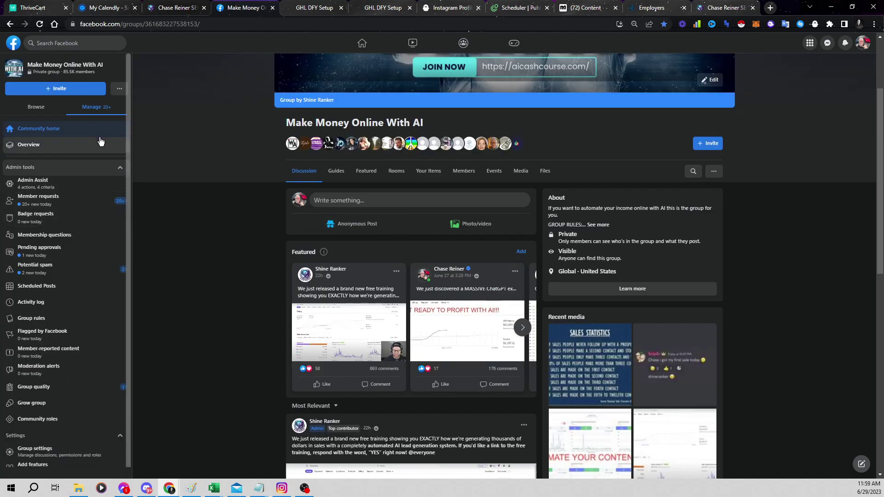
pyautogui.scroll(-4, 200, 214)
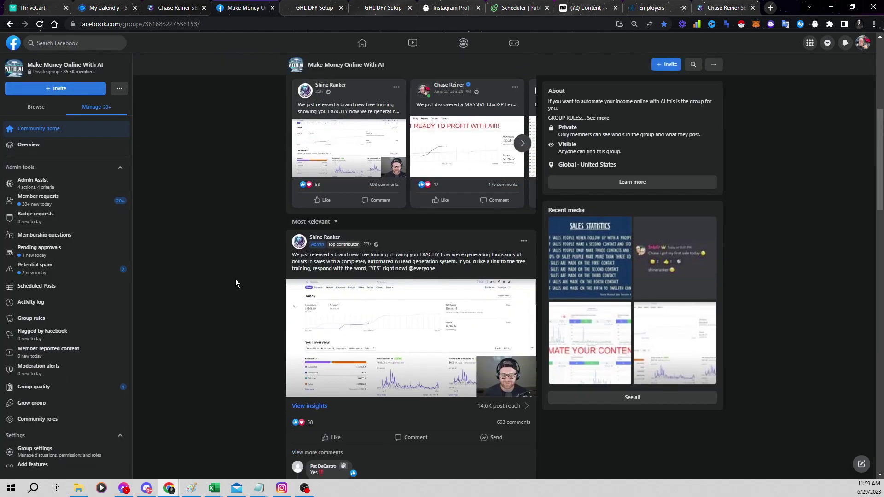
pyautogui.scroll(-2, 235, 283)
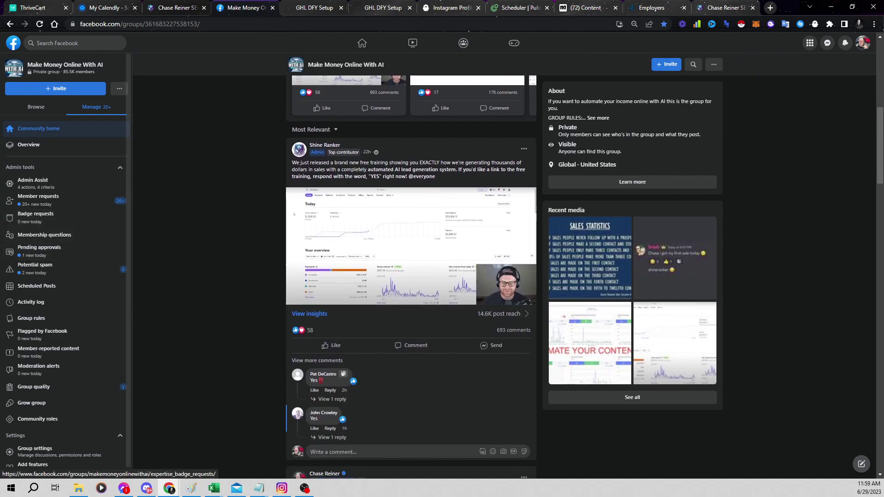
pyautogui.moveTo(502, 336)
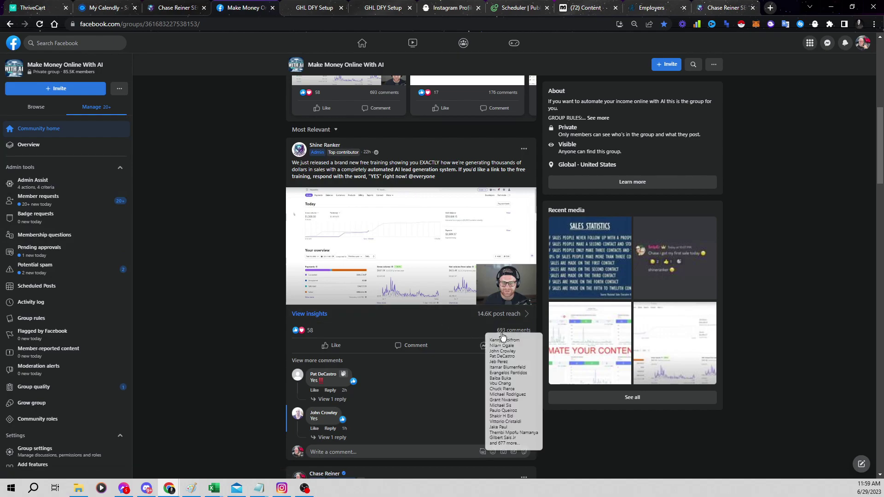
pyautogui.scroll(-2, 351, 332)
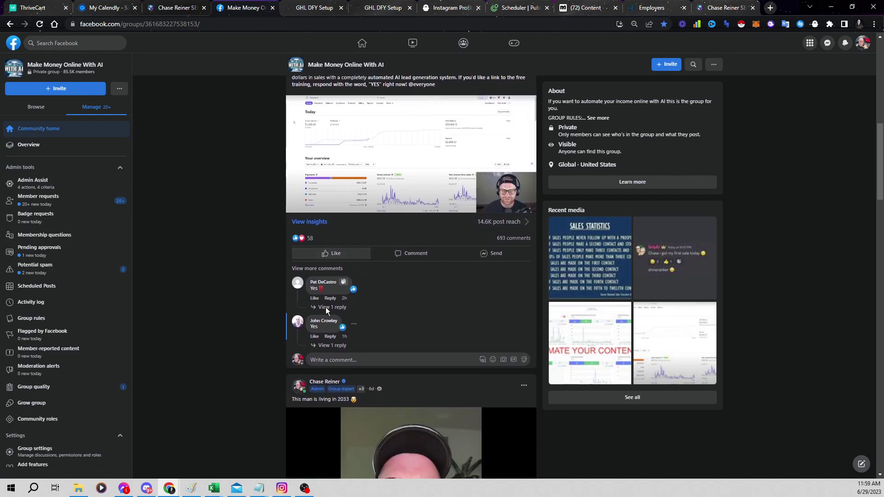
pyautogui.scroll(3, 347, 274)
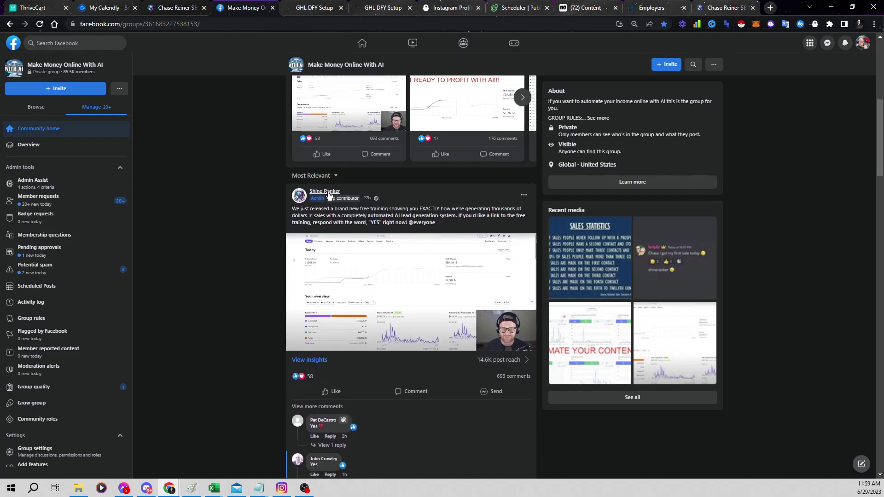
# View Shine Ranker's group member profile (6,976 points, admin since April 8, 2022), then go back
pyautogui.click(327, 192)
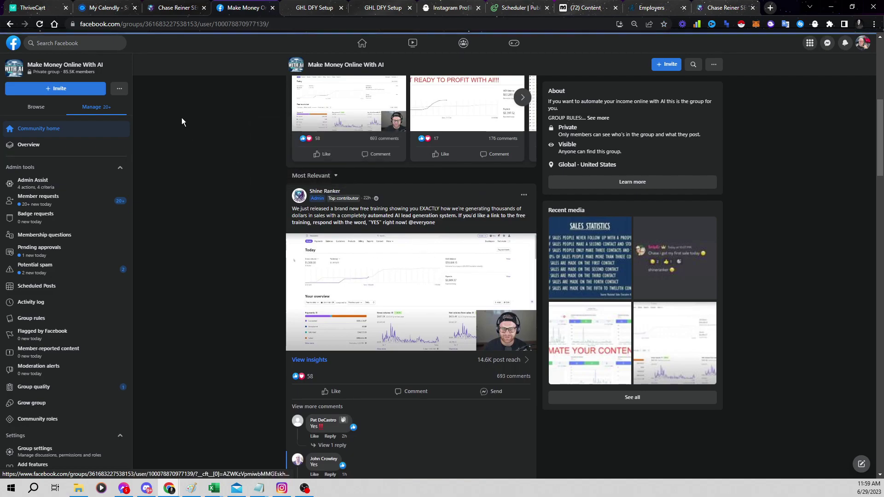
pyautogui.scroll(-1, 357, 269)
pyautogui.scroll(-4, 357, 269)
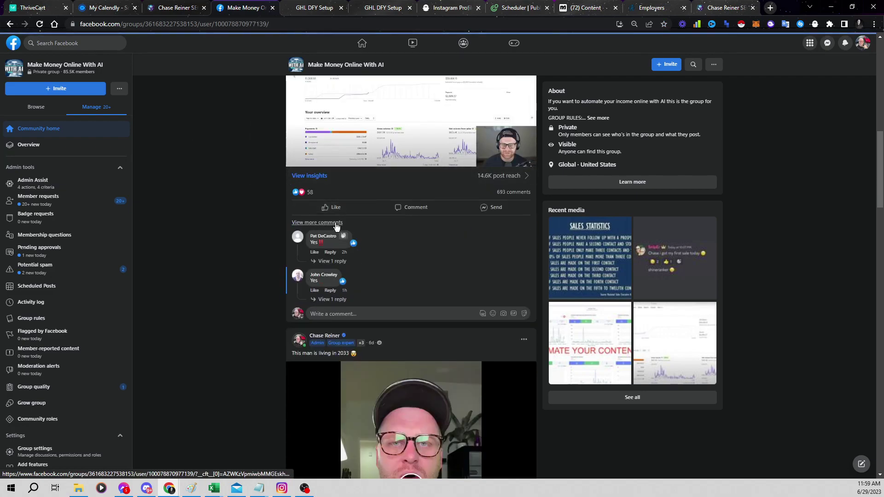
pyautogui.click(7, 21)
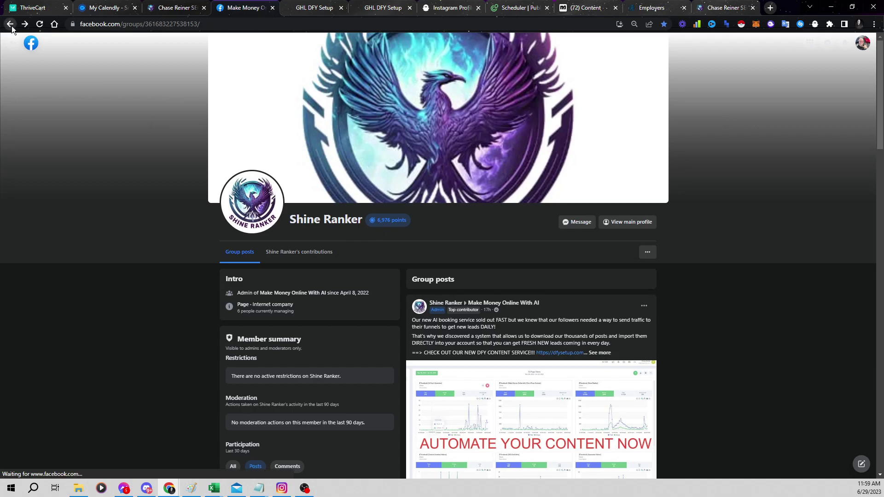
# Open the Shine Ranker post's comments and select an automated dfysetup.com training reply
pyautogui.click(317, 265)
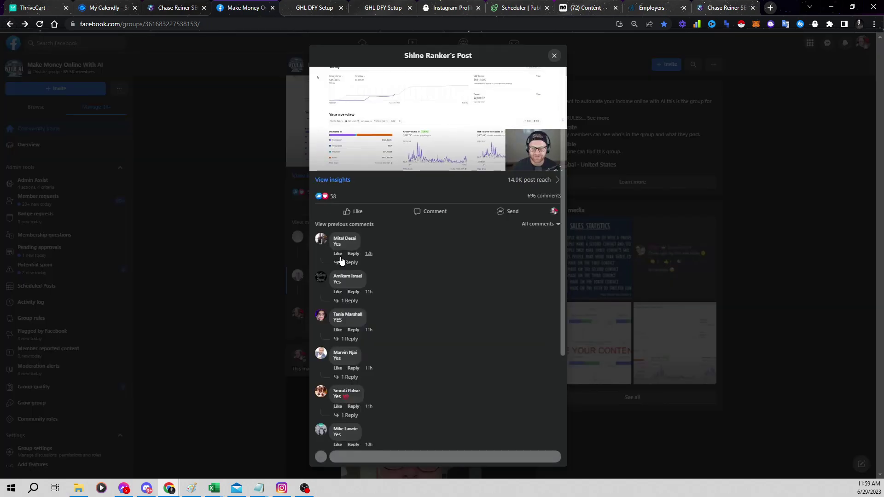
pyautogui.click(376, 271)
pyautogui.moveTo(348, 229); pyautogui.dragTo(529, 231)
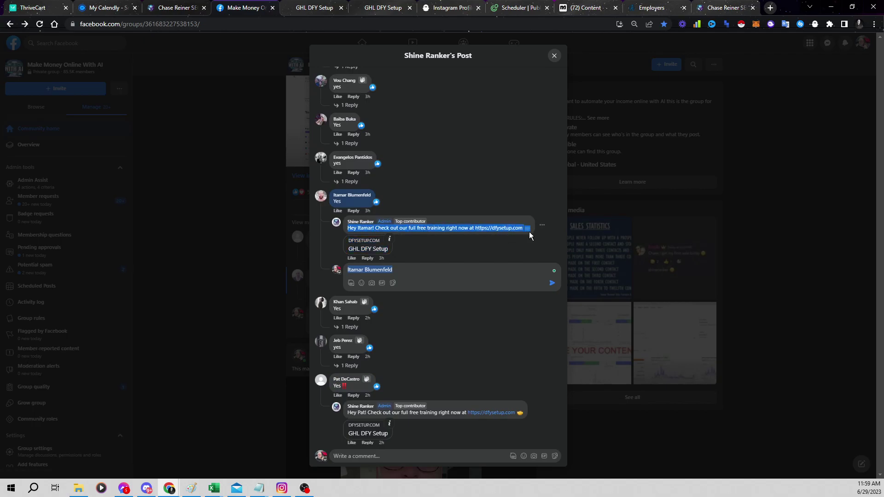
pyautogui.click(484, 239)
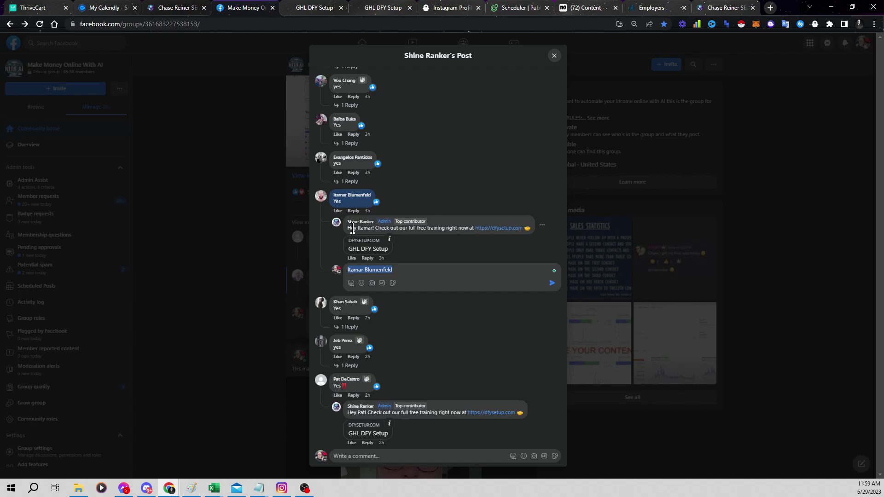
pyautogui.moveTo(348, 228); pyautogui.dragTo(519, 237)
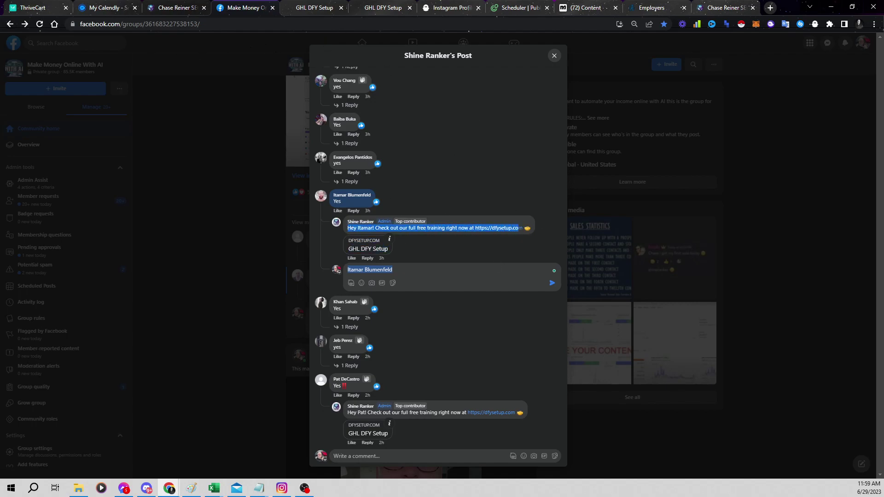
# Scroll back up the comment thread, then switch to the GoHighLevel workflow list
pyautogui.hotkey('alt', 'Tab')
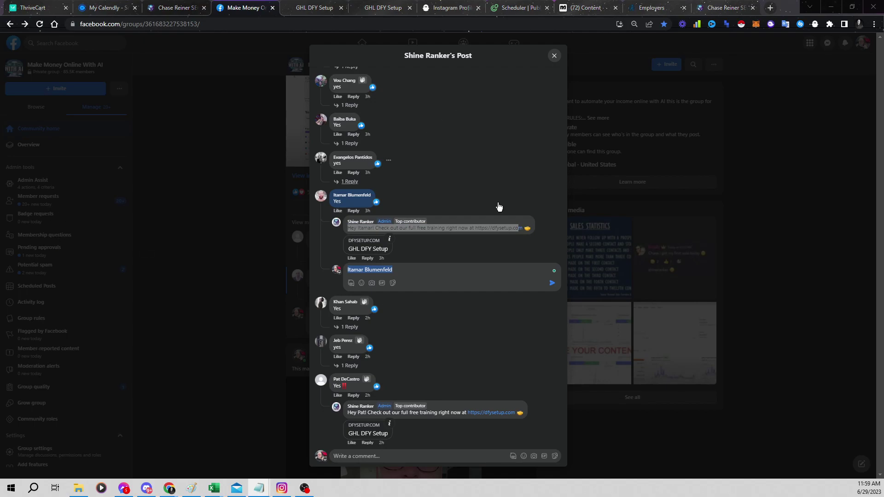
pyautogui.scroll(1, 408, 256)
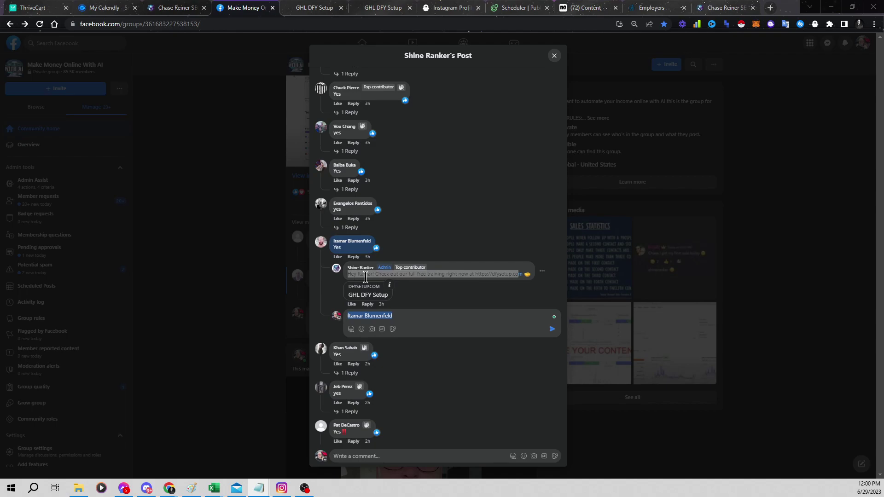
pyautogui.moveTo(358, 244)
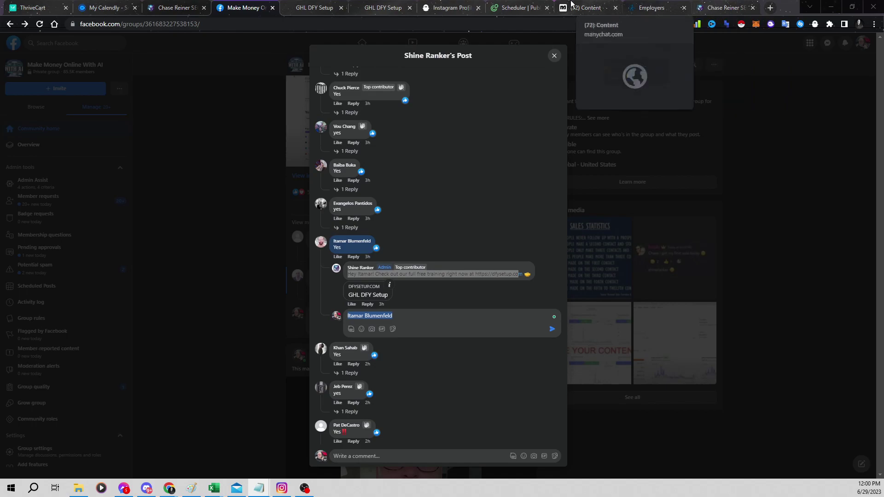
pyautogui.click(704, 5)
# Review the CHATGPT CLOSE workflow's form trigger, Email, SMS and Wait steps, then show Calendly scheduled events
pyautogui.scroll(-1, 299, 286)
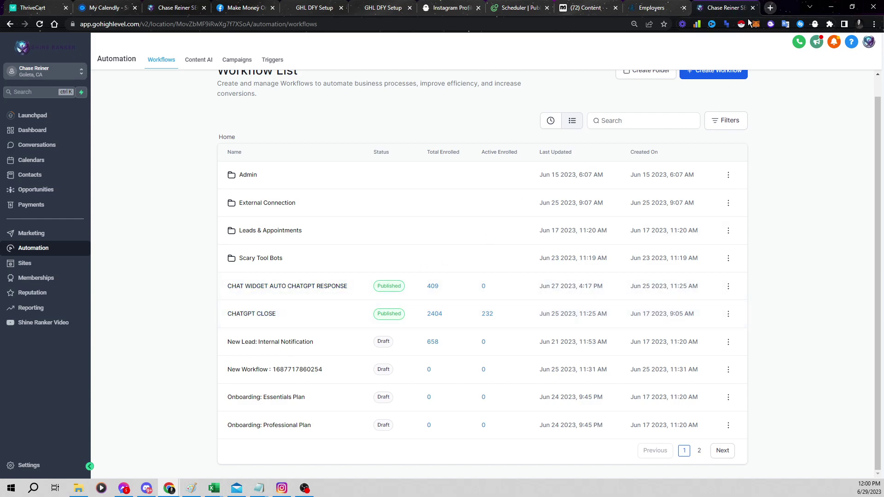
pyautogui.click(253, 317)
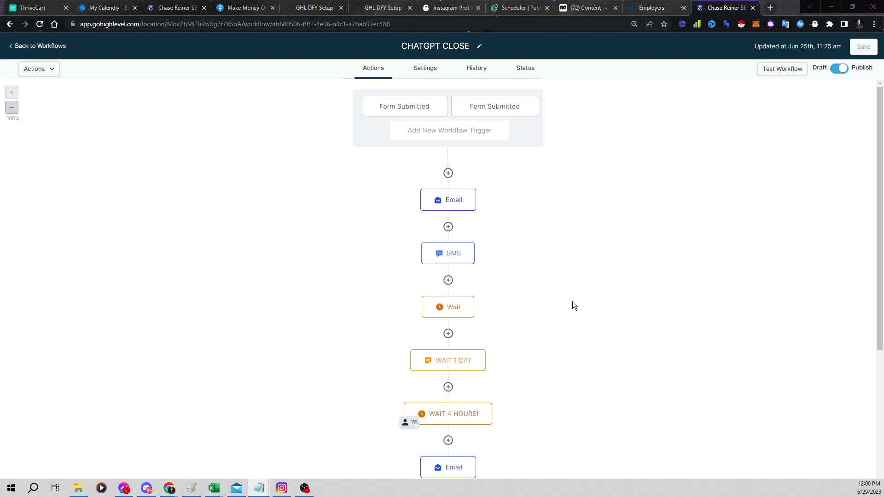
pyautogui.scroll(-2, 502, 288)
pyautogui.scroll(-3, 515, 166)
pyautogui.scroll(3, 592, 111)
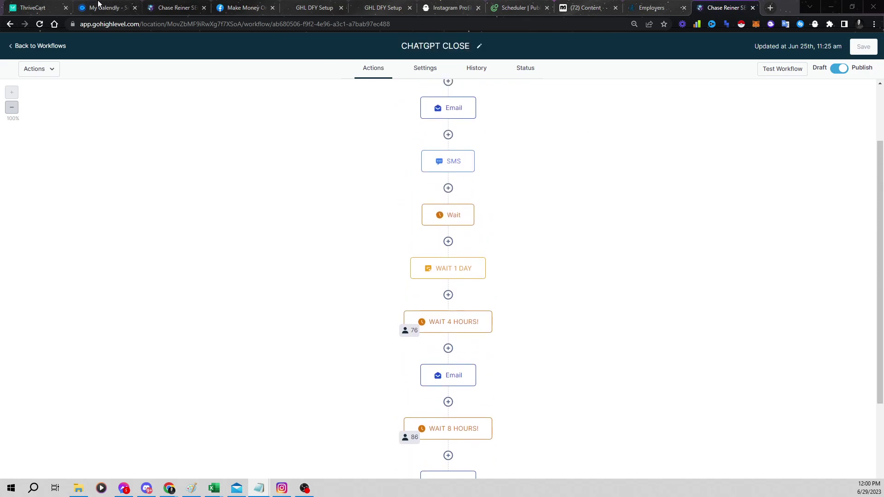
pyautogui.click(98, 3)
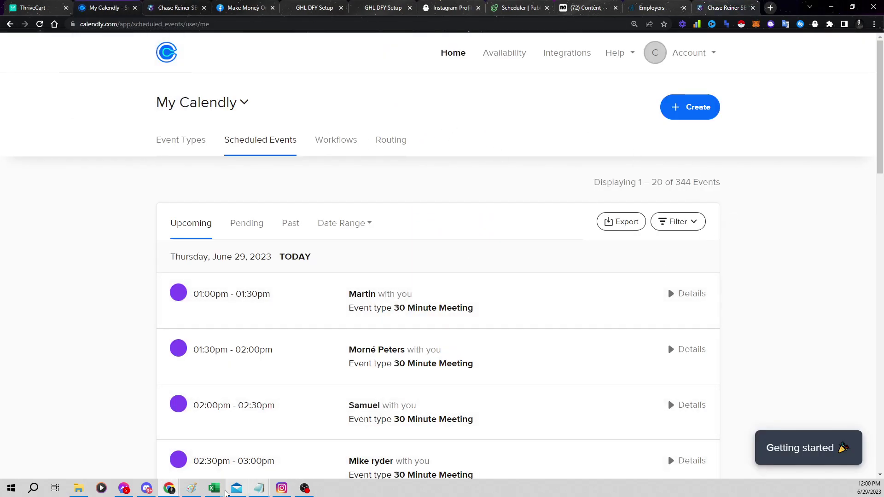
# Bring up the Paint pipeline diagram and outline the BOOKED CALL and Book CALL circles
pyautogui.click(236, 489)
pyautogui.click(442, 187)
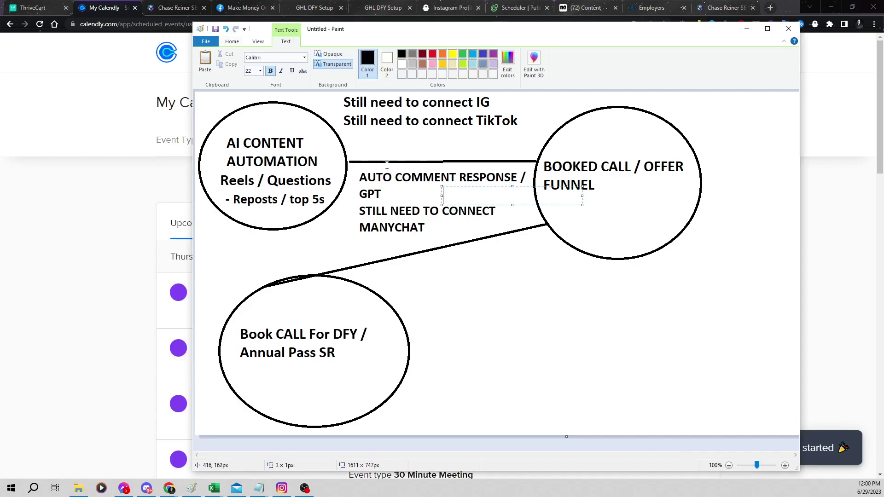
pyautogui.click(466, 161)
pyautogui.moveTo(537, 121); pyautogui.dragTo(690, 255)
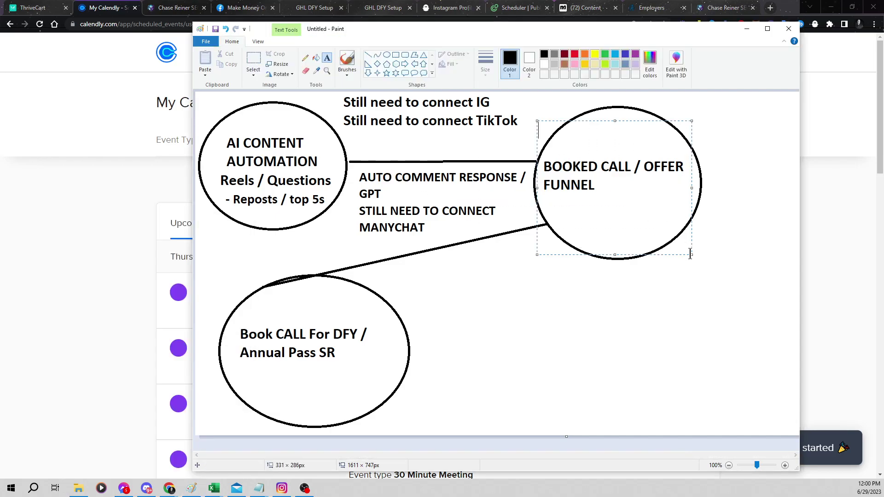
pyautogui.click(598, 325)
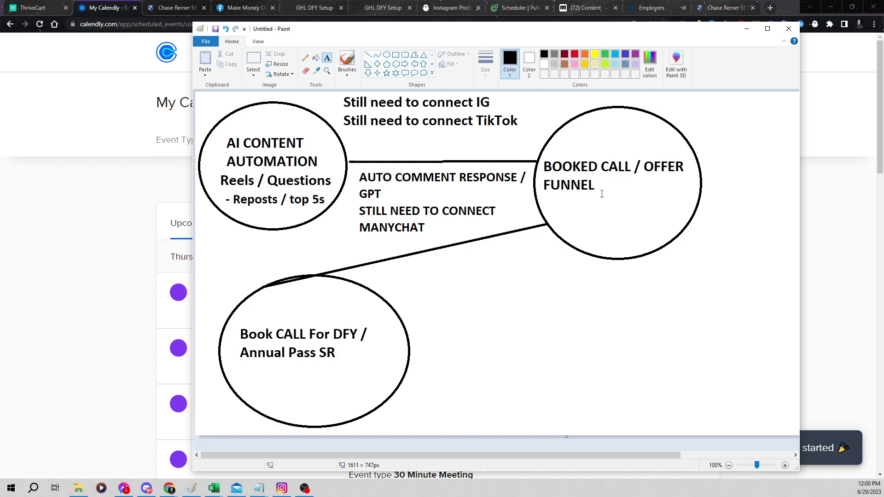
pyautogui.moveTo(533, 253); pyautogui.dragTo(213, 432)
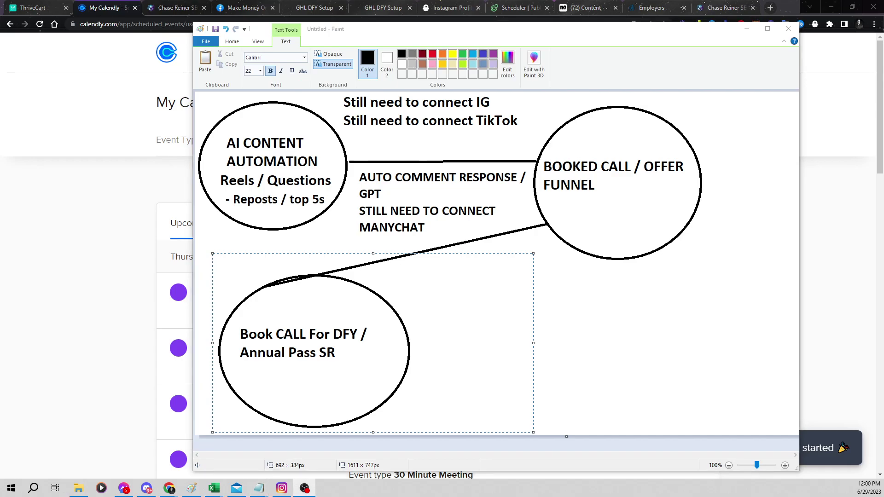
pyautogui.click(437, 322)
# Outline the AI CONTENT and Book CALL circles, then switch to the ManyChat tab
pyautogui.click(401, 285)
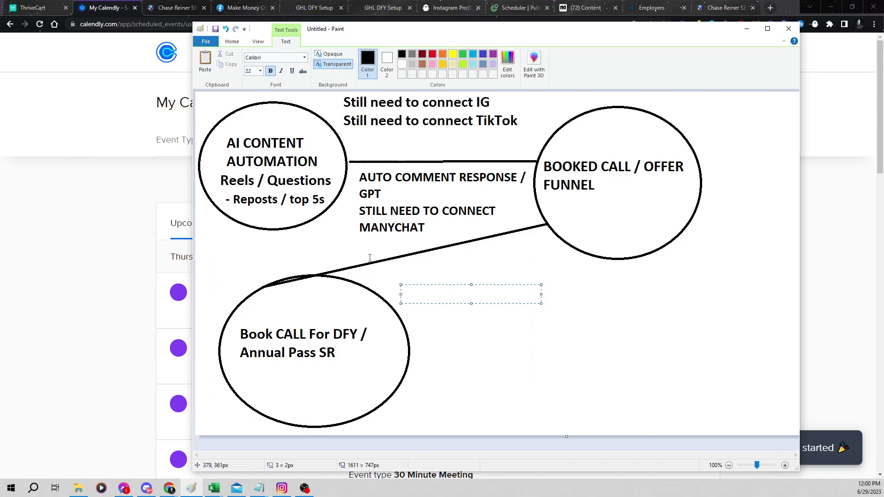
pyautogui.moveTo(214, 114); pyautogui.dragTo(354, 225)
pyautogui.click(336, 243)
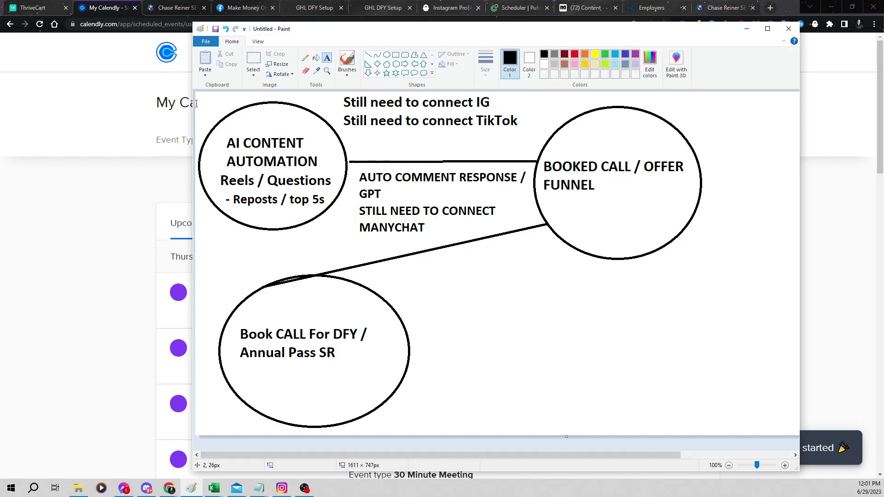
pyautogui.click(318, 258)
pyautogui.click(311, 254)
pyautogui.click(663, 297)
pyautogui.moveTo(228, 263); pyautogui.dragTo(491, 405)
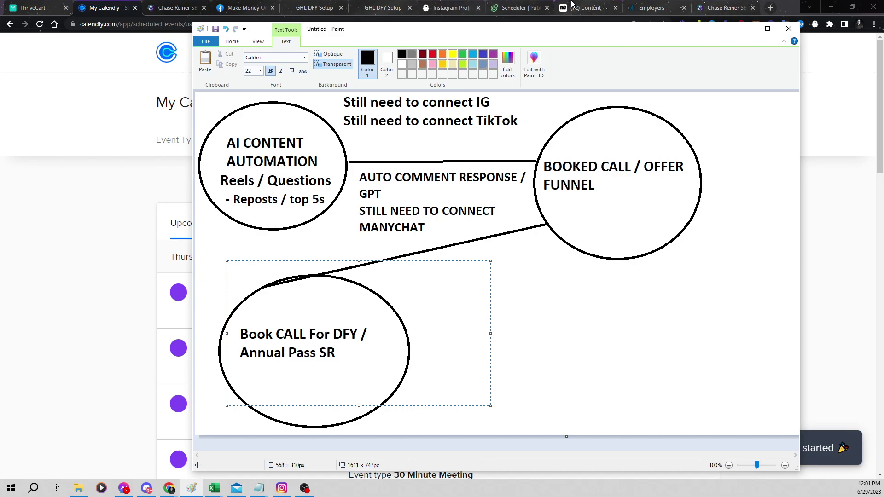
pyautogui.click(584, 7)
# Open the CHATGPT CLOSE workflow's first Email step and type 'real estate', then delete it
pyautogui.click(716, 6)
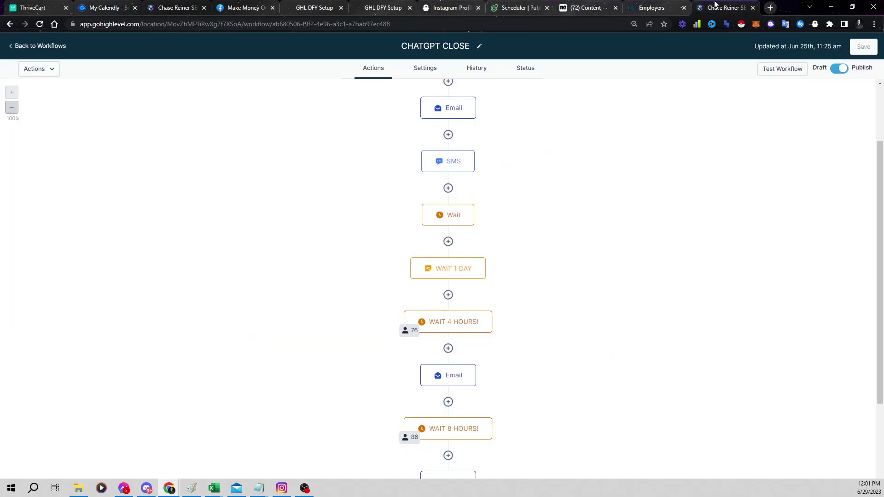
pyautogui.click(444, 115)
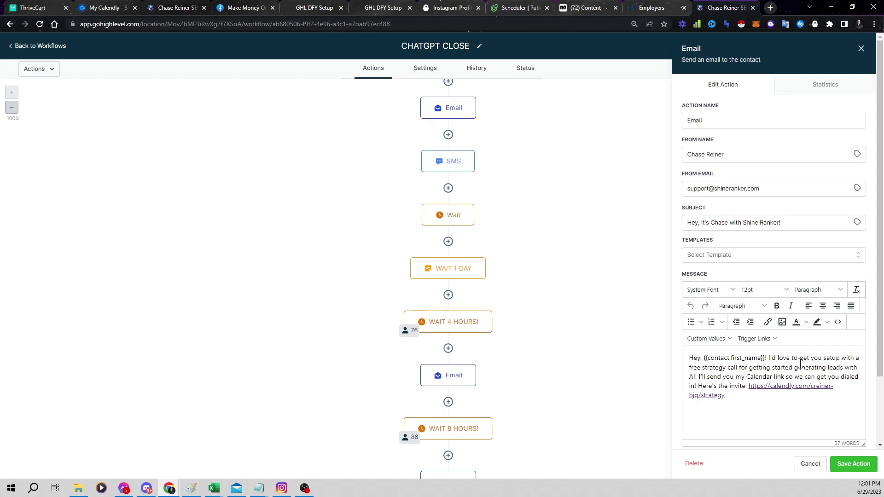
pyautogui.moveTo(707, 371); pyautogui.dragTo(736, 368)
pyautogui.click(737, 369)
pyautogui.write('real estate')
pyautogui.press('BackSpace')
pyautogui.press('BackSpace')
pyautogui.press('BackSpace')
pyautogui.press('BackSpace')
pyautogui.press('BackSpace')
pyautogui.press('BackSpace')
pyautogui.press('BackSpace')
pyautogui.press('BackSpace')
pyautogui.press('BackSpace')
pyautogui.press('BackSpace')
pyautogui.press('BackSpace')
# Bring the Notepad checklist forward, reposition it, and select items 2 through 7
pyautogui.moveTo(293, 468)
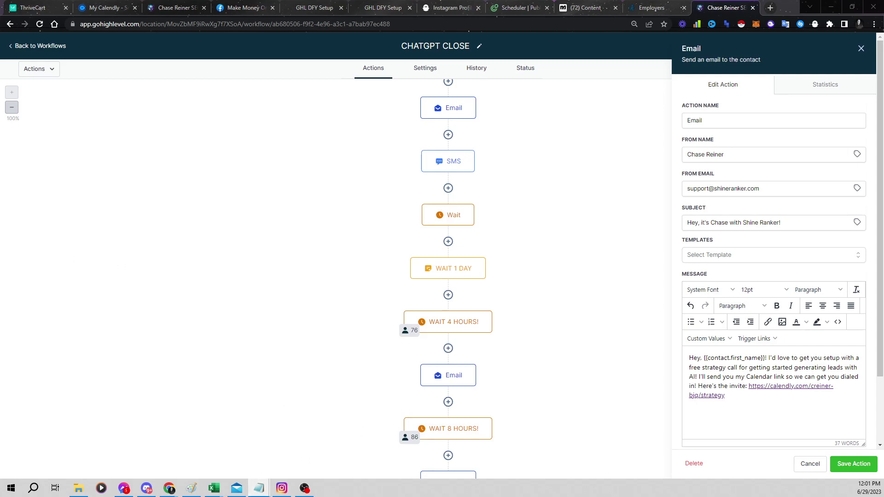
pyautogui.hotkey('alt', 'Tab')
pyautogui.moveTo(375, 112); pyautogui.dragTo(457, 80)
pyautogui.moveTo(618, 350); pyautogui.dragTo(225, 142)
pyautogui.click(490, 272)
pyautogui.moveTo(589, 329); pyautogui.dragTo(239, 187)
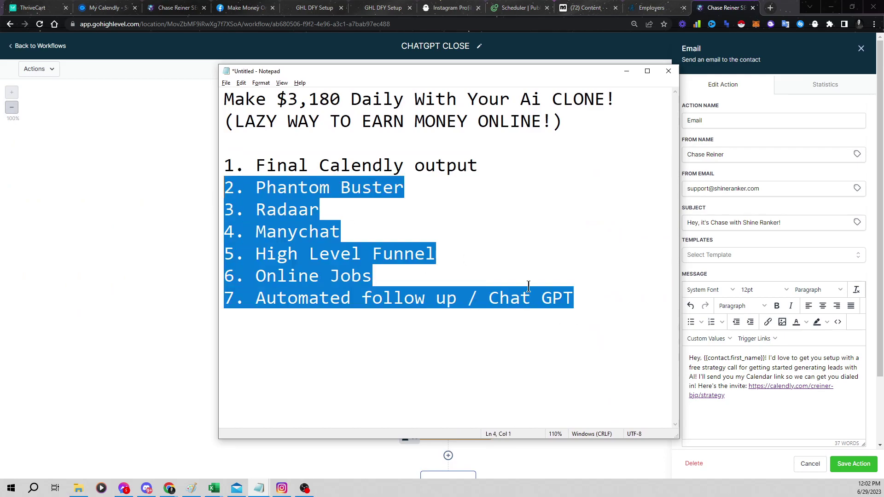
# Deselect the Notepad outline, hide it, and switch to the GHL DFY Setup landing page
pyautogui.click(561, 313)
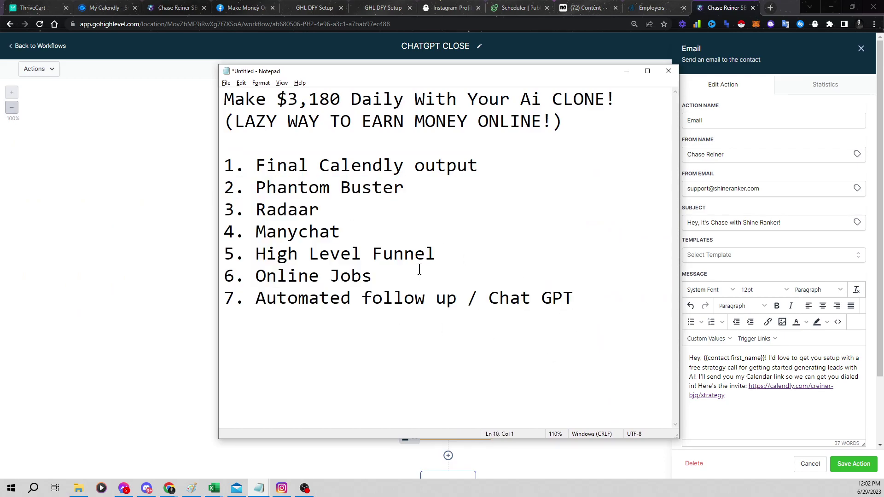
pyautogui.press('Left')
pyautogui.press('Left')
pyautogui.press('Left')
pyautogui.press('Left')
pyautogui.click(486, 247)
pyautogui.click(487, 352)
pyautogui.hotkey('alt', 'Tab')
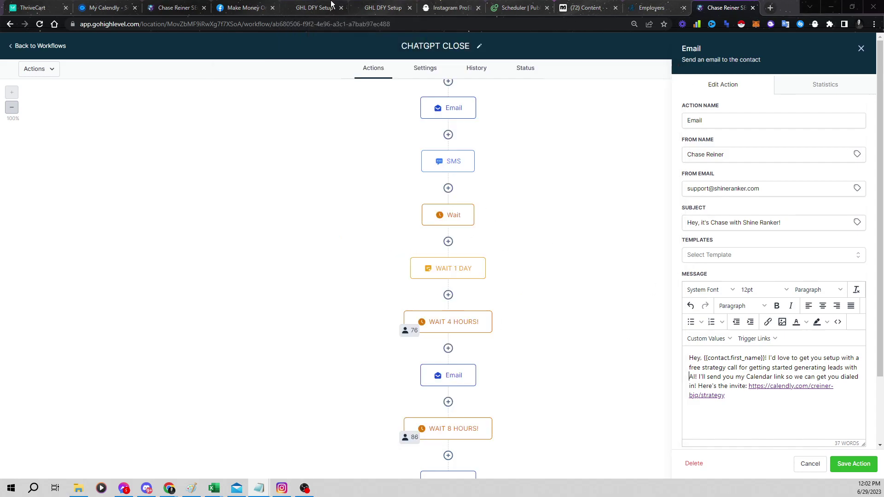
pyautogui.click(331, 5)
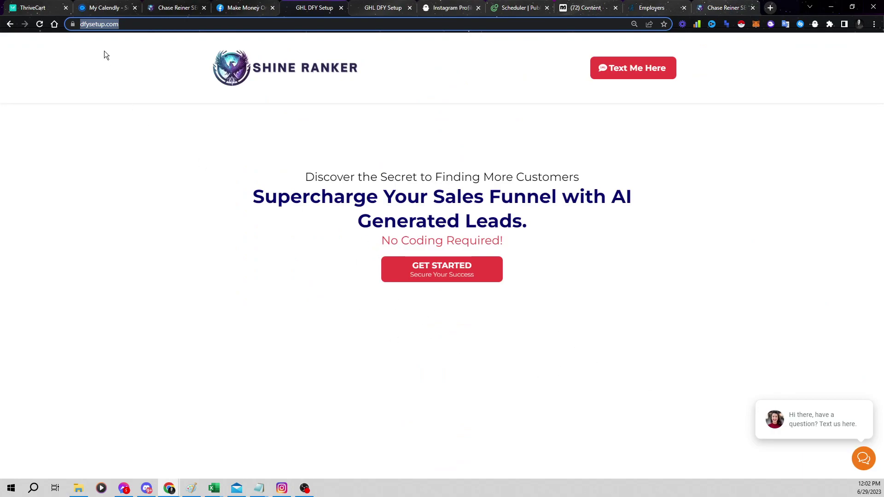
# Try the site's chat question form, then open the GET STARTED form and autofill the name
pyautogui.click(791, 440)
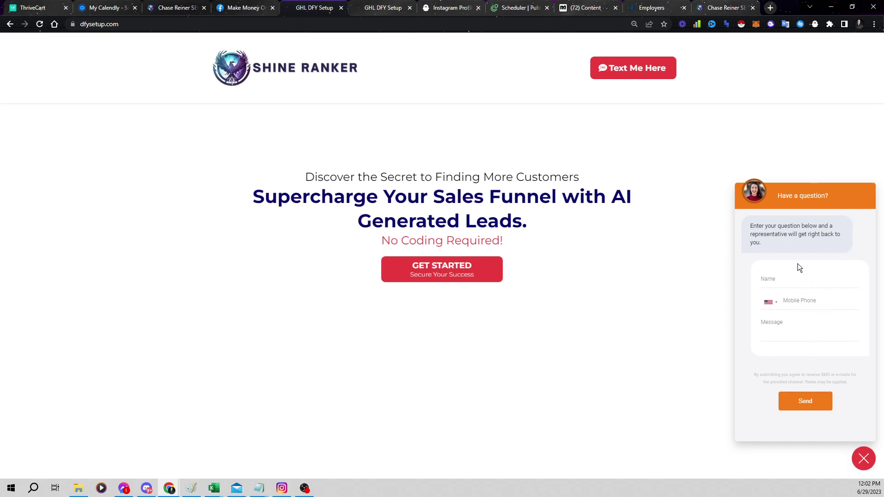
pyautogui.click(799, 274)
pyautogui.click(770, 238)
pyautogui.click(486, 277)
pyautogui.click(420, 162)
pyautogui.click(394, 196)
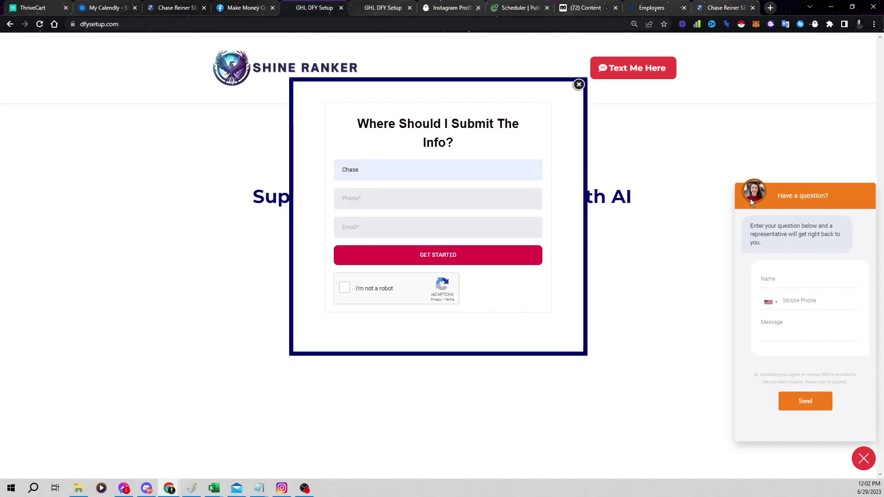
pyautogui.click(679, 119)
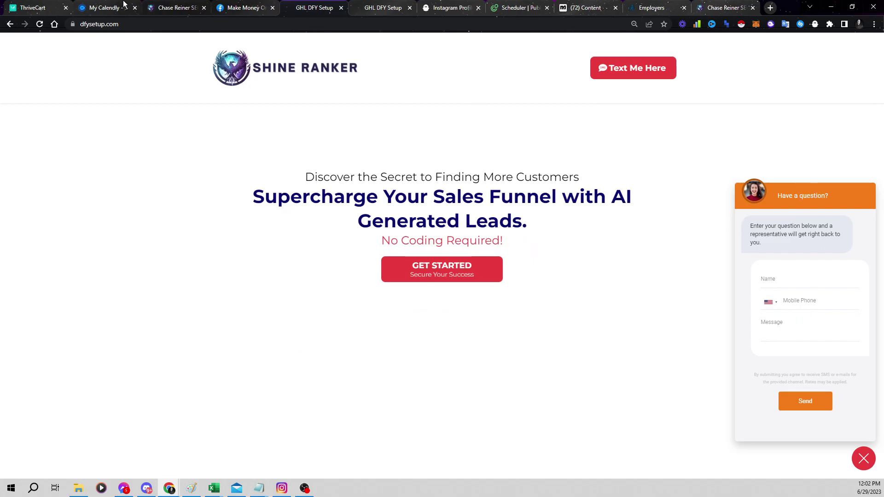
# Fill in the lead form's phone number and e-mail, pass the reCAPTCHA, and submit
pyautogui.click(487, 273)
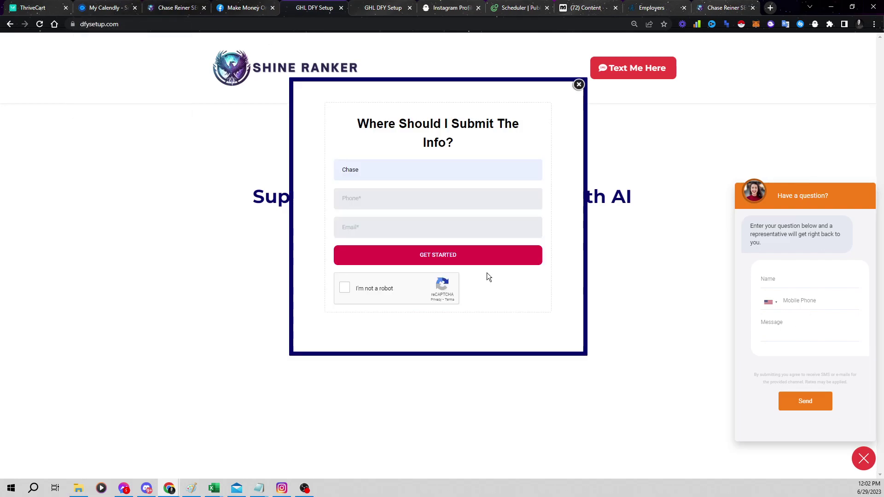
pyautogui.click(346, 227)
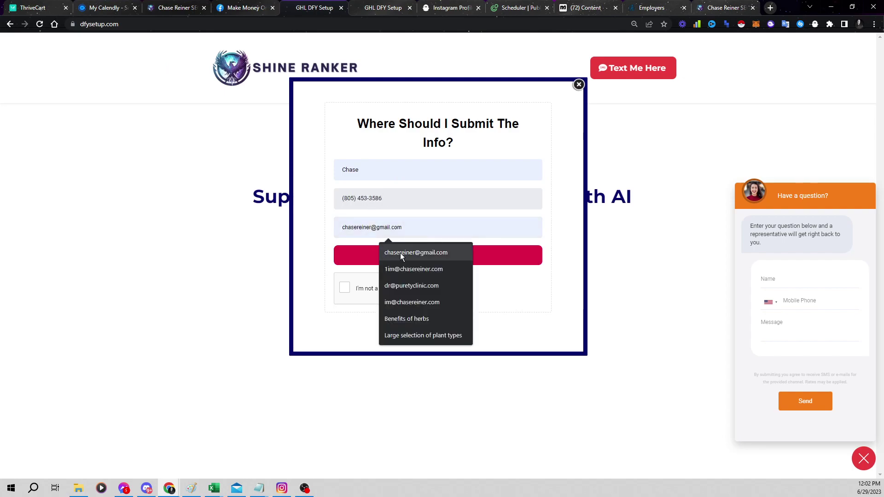
pyautogui.click(400, 253)
pyautogui.click(345, 288)
pyautogui.click(391, 264)
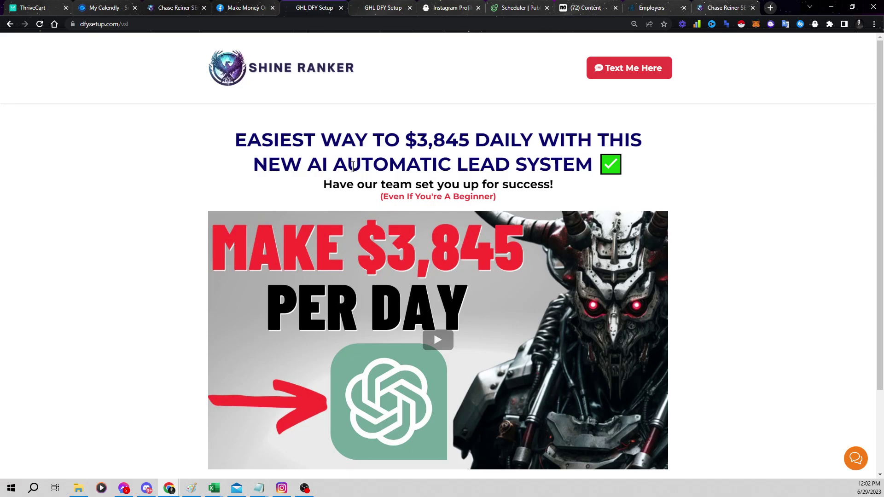
# Zoom the video page to 80%, open the strategy call booking page, then go to the DFY setup offer
pyautogui.hotkey('ctrl', '-')
pyautogui.hotkey('ctrl', '-')
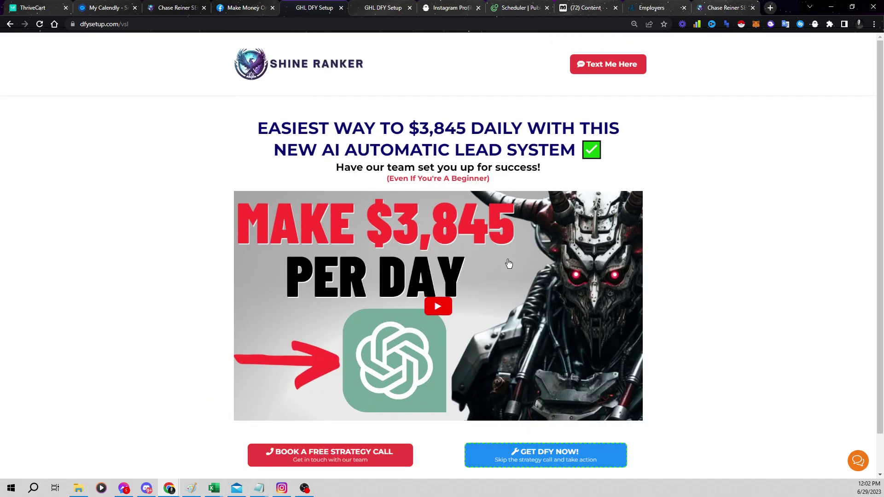
pyautogui.scroll(-1, 507, 265)
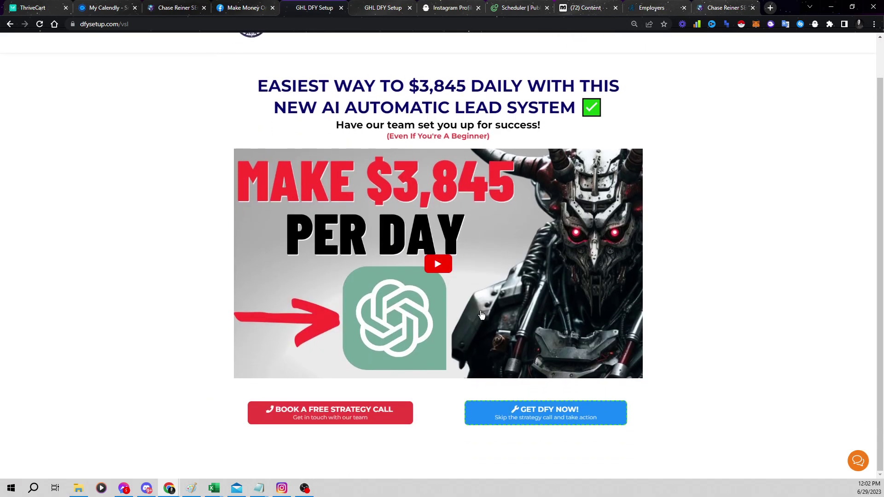
pyautogui.click(368, 415)
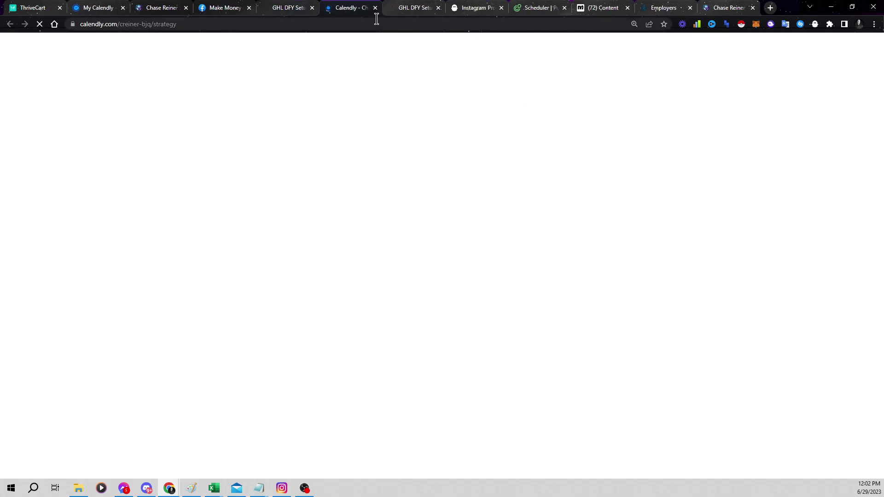
pyautogui.click(295, 6)
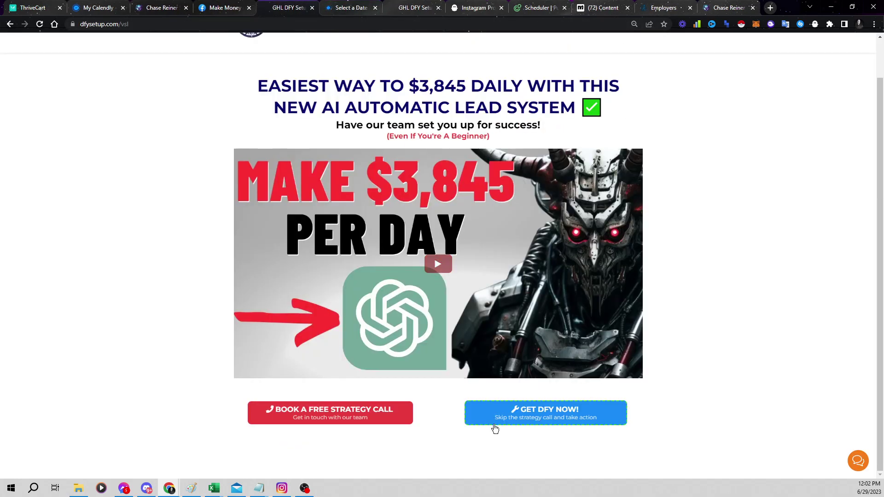
pyautogui.click(548, 417)
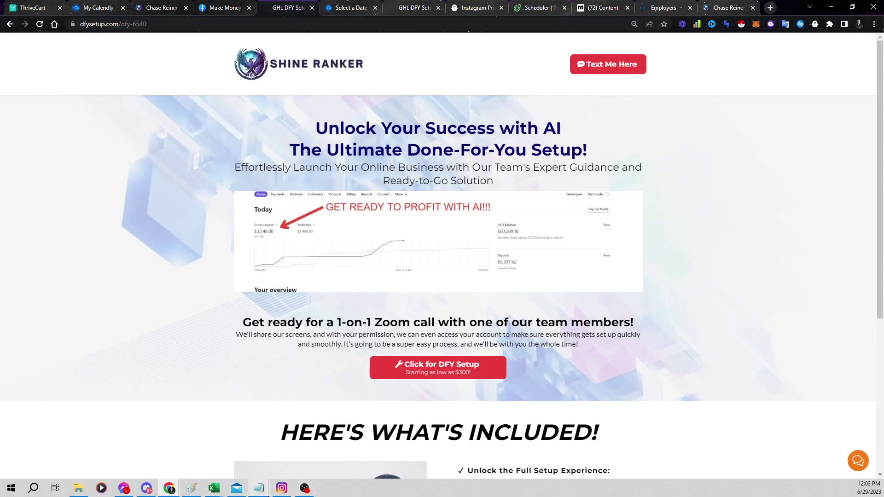
# Bring the Notepad outline to the front and select various list items
pyautogui.click(259, 488)
pyautogui.click(316, 460)
pyautogui.moveTo(579, 329); pyautogui.dragTo(226, 161)
pyautogui.click(405, 209)
pyautogui.moveTo(591, 300); pyautogui.dragTo(488, 299)
pyautogui.hotkey('ctrl', 'a')
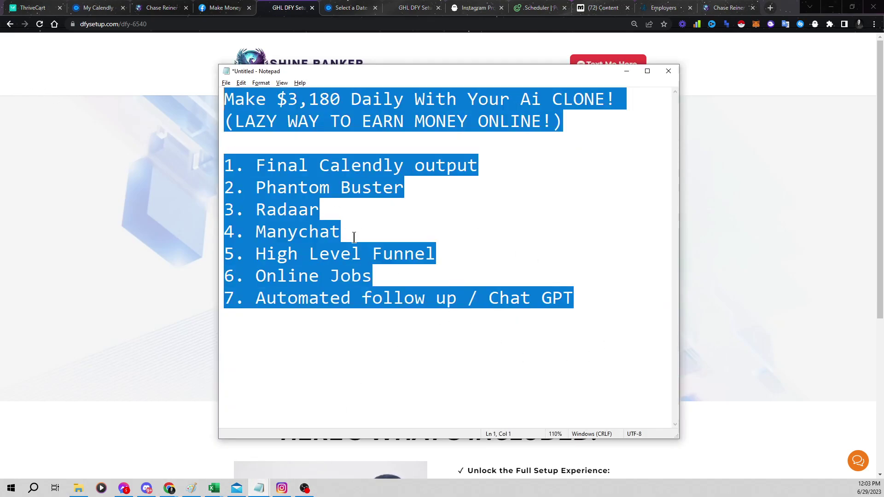
pyautogui.moveTo(587, 307); pyautogui.dragTo(225, 163)
pyautogui.click(369, 227)
pyautogui.moveTo(617, 316)
pyautogui.mouseDown()
pyautogui.moveTo(448, 247)
pyautogui.moveTo(620, 300)
pyautogui.mouseUp()
# Add blank lines below the outline, then open the $1000.00 DFY Setup order form
pyautogui.press('Return')
pyautogui.press('Return')
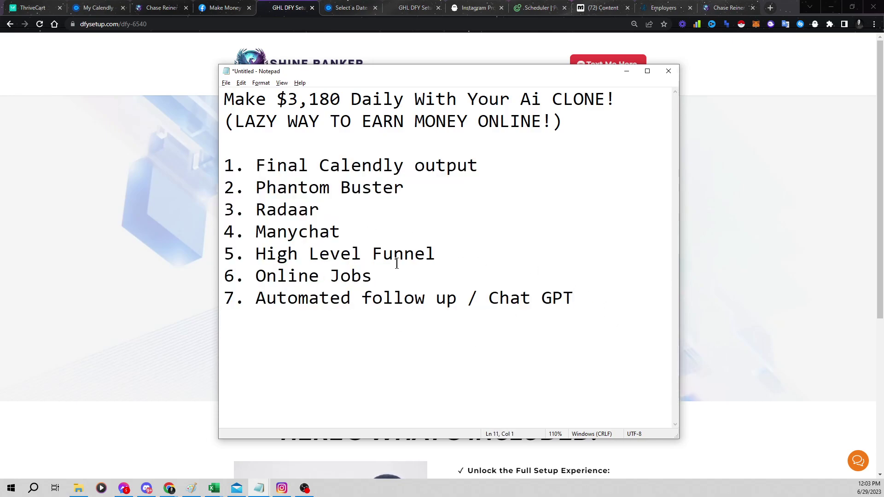
pyautogui.hotkey('alt', 'Tab')
pyautogui.hotkey('alt', 'Tab')
pyautogui.press('Return')
pyautogui.press('BackSpace')
pyautogui.press('BackSpace')
pyautogui.click(106, 282)
pyautogui.click(422, 368)
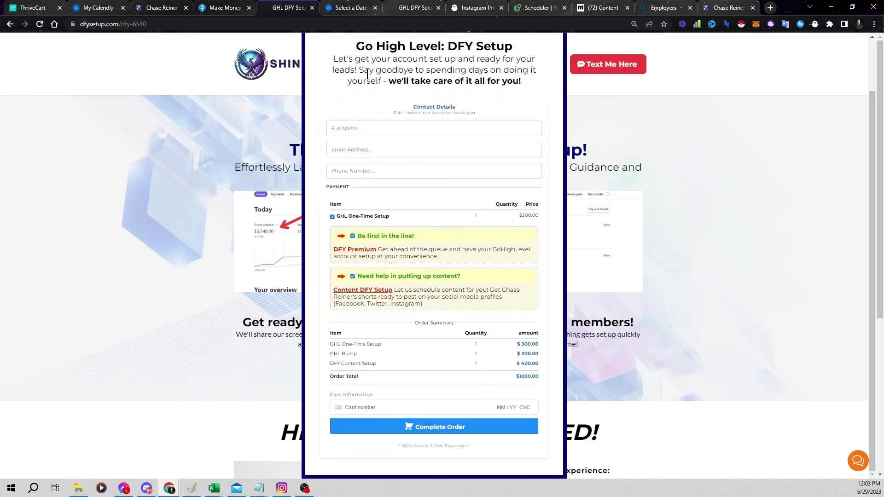
# Add a blank line in Notepad and highlight the Final Calendly output, Phantom Buster and Radaar items
pyautogui.hotkey('alt', 'Tab')
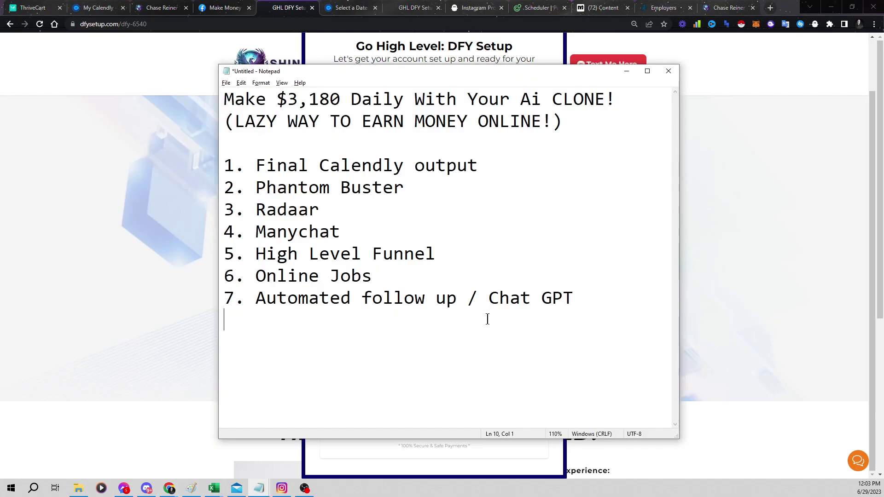
pyautogui.press('Return')
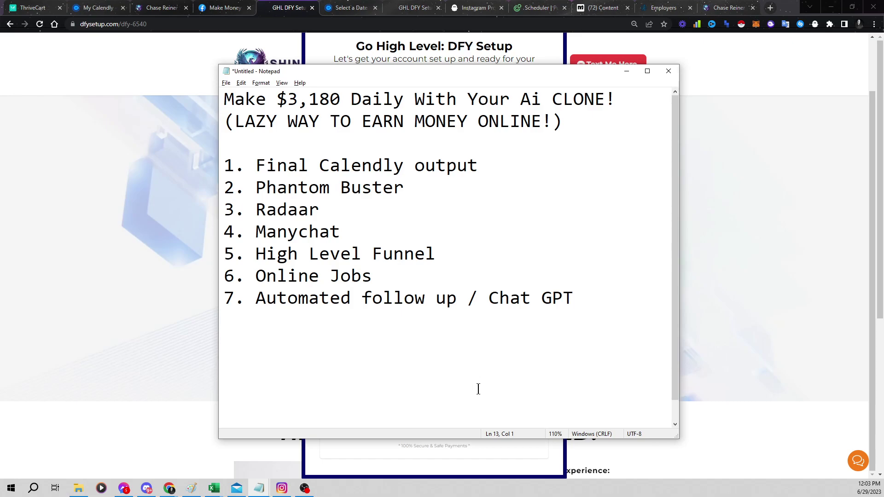
pyautogui.moveTo(226, 98); pyautogui.dragTo(569, 345)
pyautogui.click(568, 345)
pyautogui.moveTo(576, 299); pyautogui.dragTo(226, 98)
pyautogui.click(424, 198)
pyautogui.moveTo(240, 169); pyautogui.dragTo(580, 169)
pyautogui.click(253, 189)
pyautogui.moveTo(252, 190); pyautogui.dragTo(429, 189)
pyautogui.click(428, 190)
pyautogui.moveTo(234, 209); pyautogui.dragTo(419, 215)
pyautogui.click(455, 226)
pyautogui.click(412, 361)
pyautogui.scroll(-1, 322, 368)
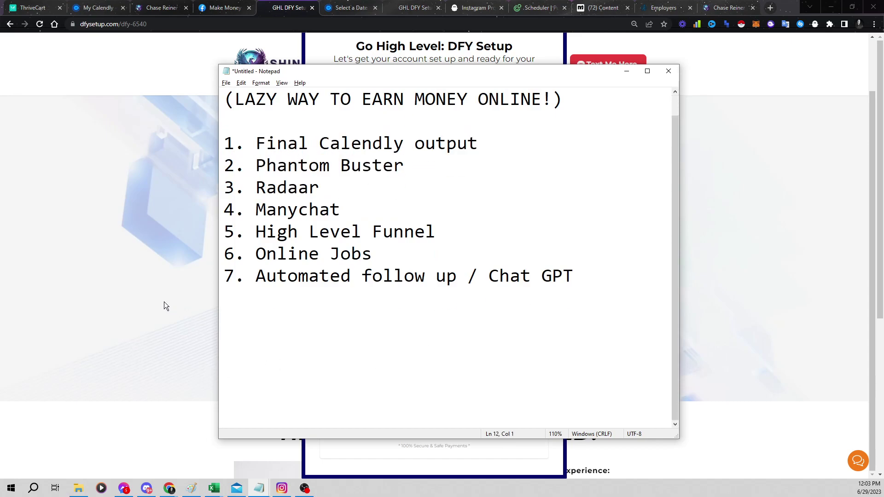
# Return to the setup offer page and reopen the DFY Setup order form
pyautogui.click(170, 308)
pyautogui.click(444, 366)
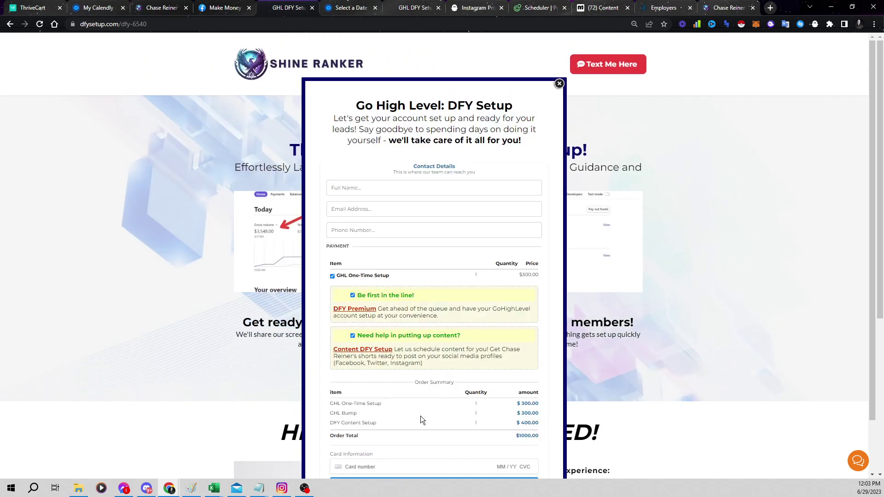
pyautogui.scroll(-1, 441, 282)
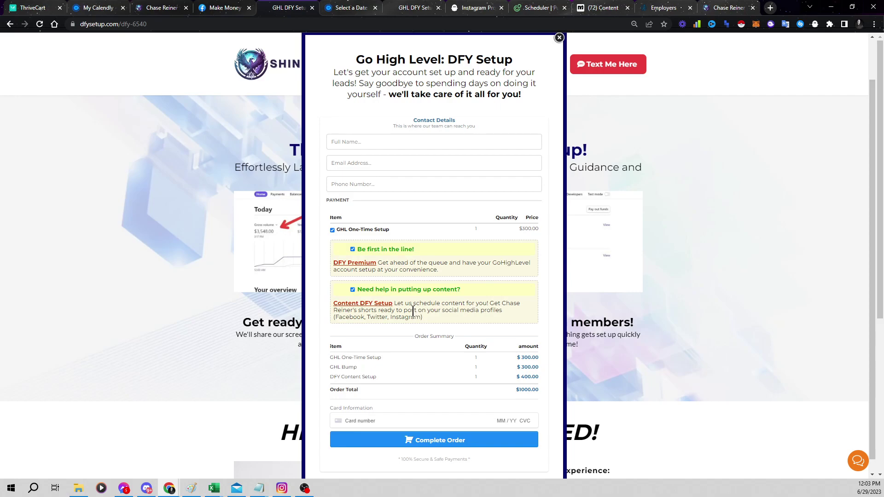
pyautogui.moveTo(264, 491)
# Highlight the High Level Funnel item, resize and move Notepad aside, and bring the order form forward
pyautogui.click(302, 446)
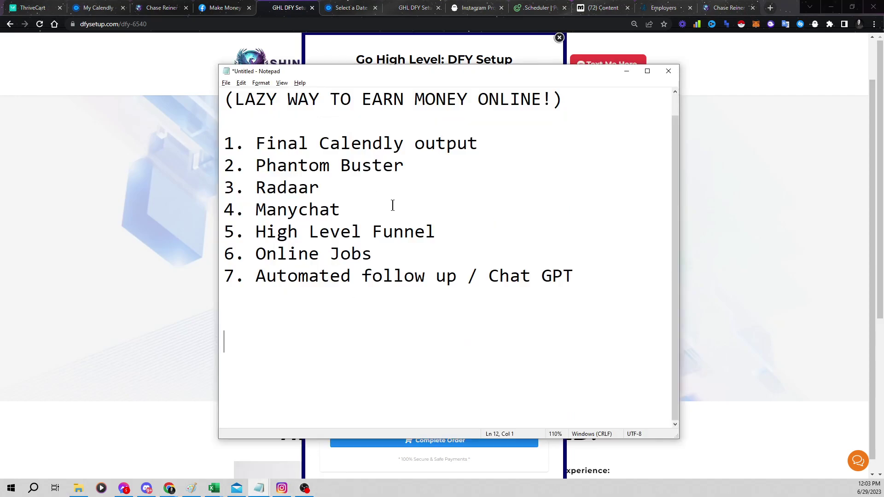
pyautogui.moveTo(499, 240); pyautogui.dragTo(256, 231)
pyautogui.click(247, 226)
pyautogui.moveTo(363, 73); pyautogui.dragTo(662, 339)
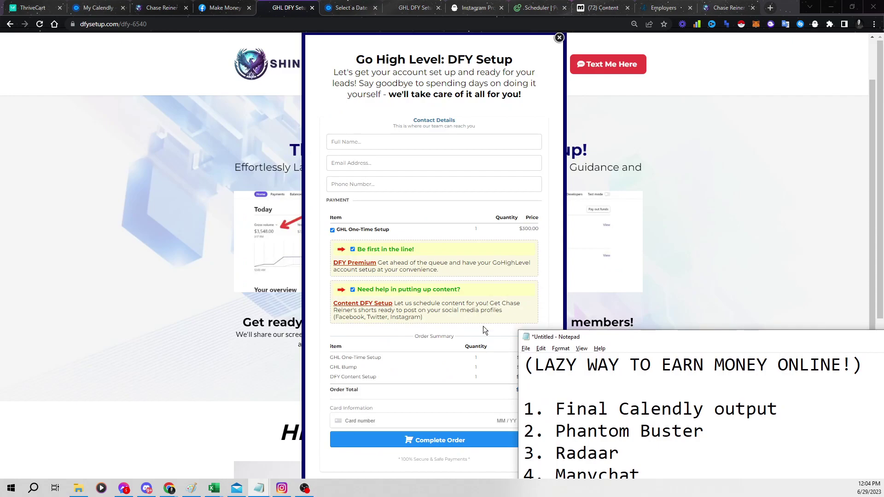
pyautogui.moveTo(599, 337); pyautogui.dragTo(535, 61)
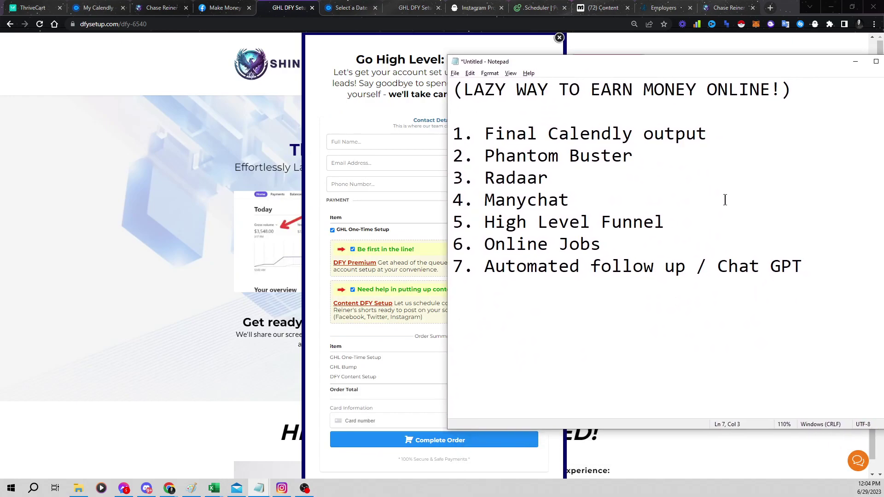
pyautogui.click(828, 264)
pyautogui.moveTo(447, 56); pyautogui.dragTo(513, 92)
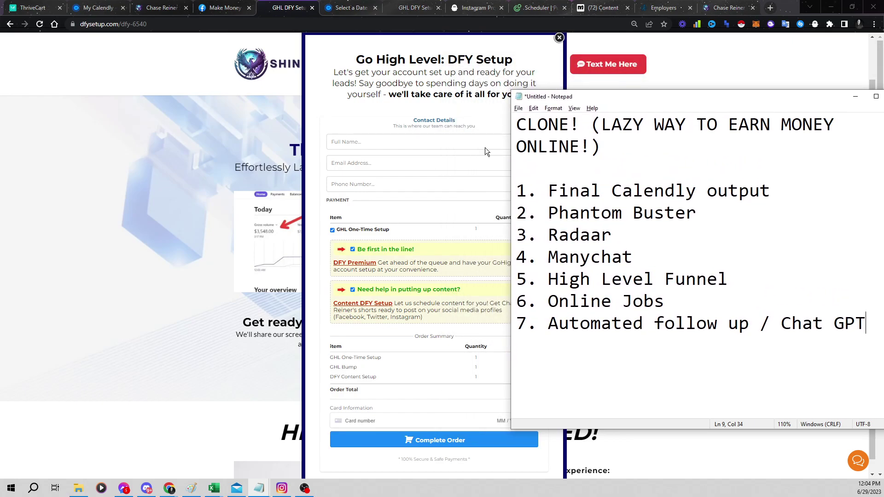
pyautogui.moveTo(663, 98); pyautogui.dragTo(827, 272)
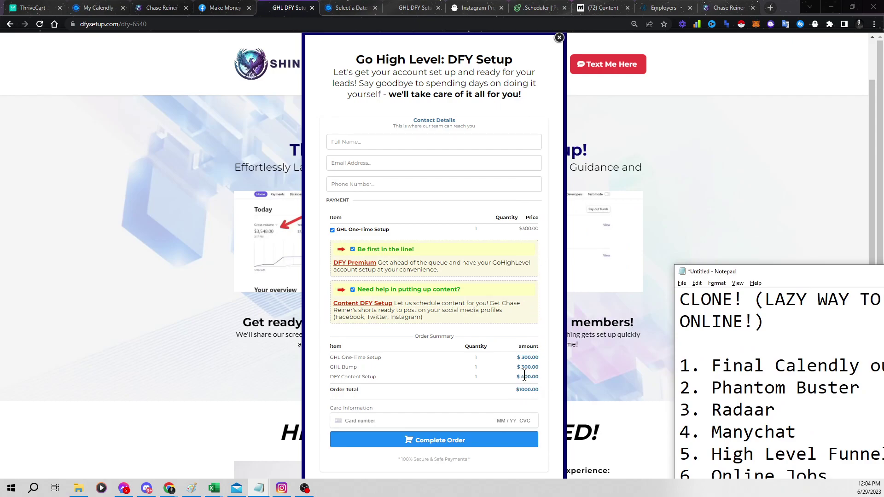
pyautogui.moveTo(771, 275); pyautogui.dragTo(556, 97)
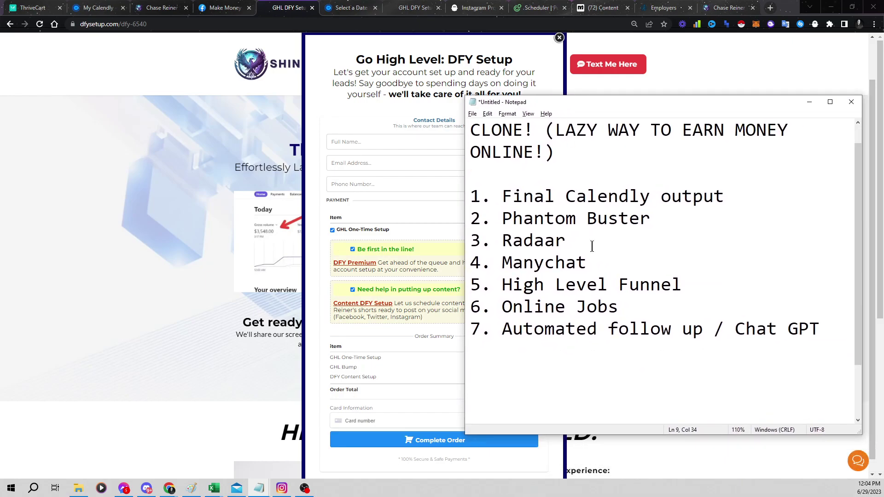
pyautogui.click(388, 299)
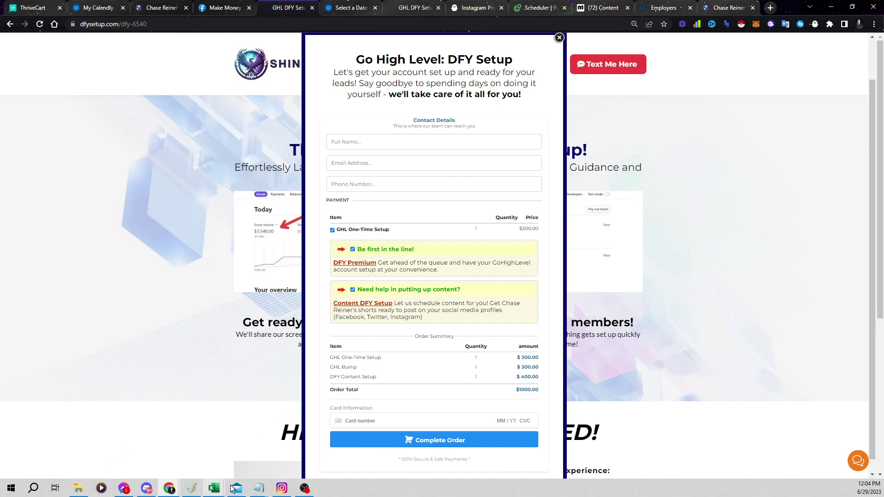
# Bring the untitled Notepad notes to the front, then reposition and enlarge the window
pyautogui.moveTo(259, 488)
pyautogui.click(308, 442)
pyautogui.hotkey('ctrl', 'a')
pyautogui.click(594, 152)
pyautogui.moveTo(594, 108); pyautogui.dragTo(296, 39)
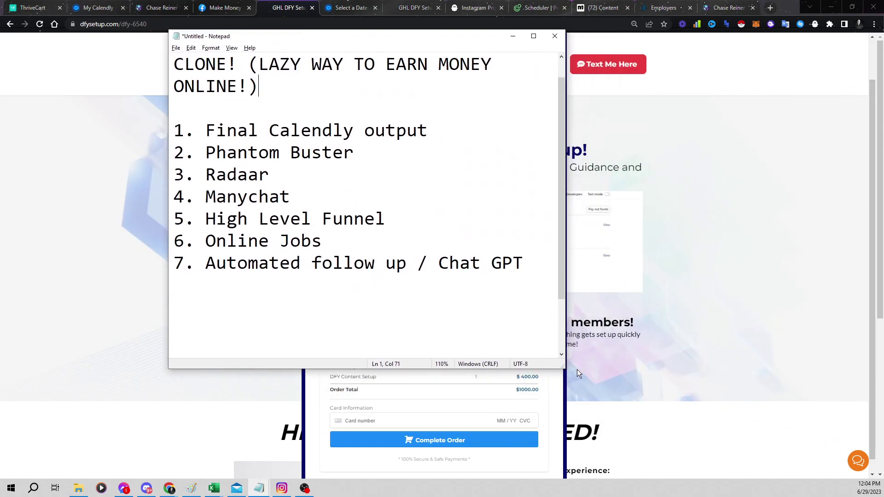
pyautogui.moveTo(561, 365); pyautogui.dragTo(727, 419)
# Add the line 'AI CHASE -> MARKETING FUNNEL' below item 7 (Chat GPT)
pyautogui.click(508, 345)
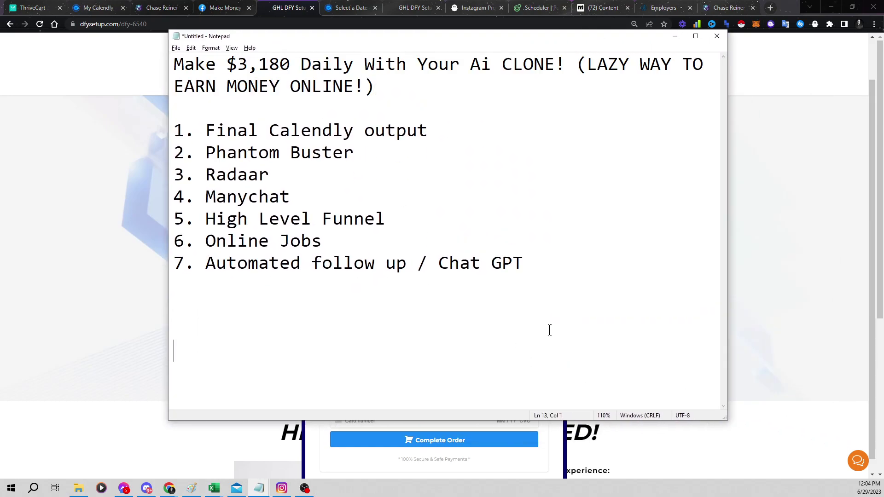
pyautogui.moveTo(491, 279); pyautogui.dragTo(217, 86)
pyautogui.click(495, 262)
pyautogui.hotkey('ctrl', 'a')
pyautogui.click(398, 232)
pyautogui.click(559, 259)
pyautogui.press('Return')
pyautogui.press('Return')
pyautogui.write('AI CHASE -> MARKETING FUNNEL')
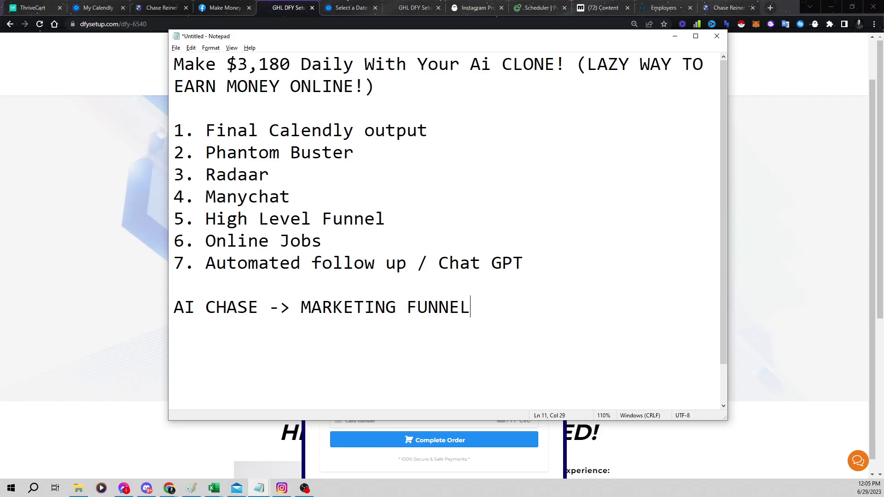
# Highlight the new MARKETING FUNNEL line and the note's title lines to point them out
pyautogui.moveTo(661, 320); pyautogui.dragTo(94, 304)
pyautogui.click(235, 309)
pyautogui.click(484, 346)
pyautogui.moveTo(514, 317); pyautogui.dragTo(174, 308)
pyautogui.click(522, 315)
pyautogui.moveTo(253, 110); pyautogui.dragTo(622, 287)
pyautogui.click(622, 288)
# Highlight Chat GPT in item 7 and the MARKETING FUNNEL line to show their link
pyautogui.moveTo(438, 263); pyautogui.dragTo(545, 260)
pyautogui.click(544, 261)
pyautogui.click(500, 310)
pyautogui.moveTo(427, 259); pyautogui.dragTo(528, 263)
pyautogui.click(527, 263)
pyautogui.click(521, 317)
pyautogui.moveTo(473, 313); pyautogui.dragTo(205, 307)
pyautogui.click(216, 307)
# Go to bigtools.shineranker.com in a new tab and open the Video Generator tool
pyautogui.click(770, 7)
pyautogui.write('big')
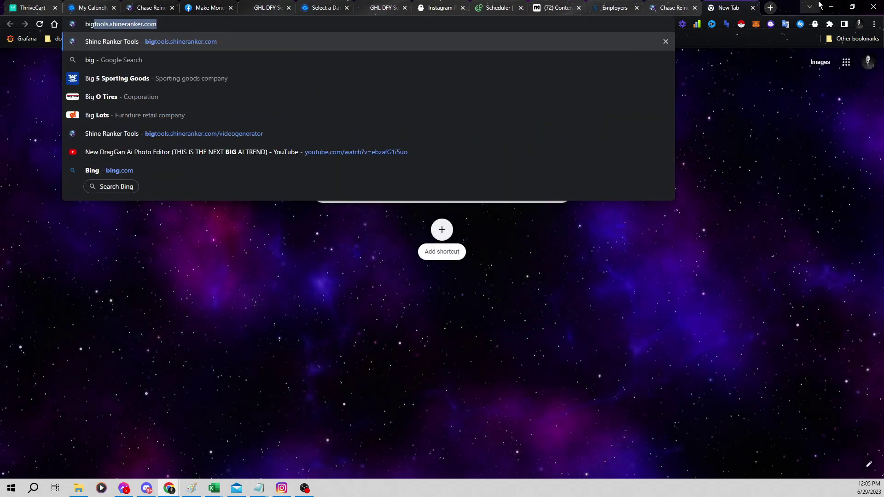
pyautogui.press('Return')
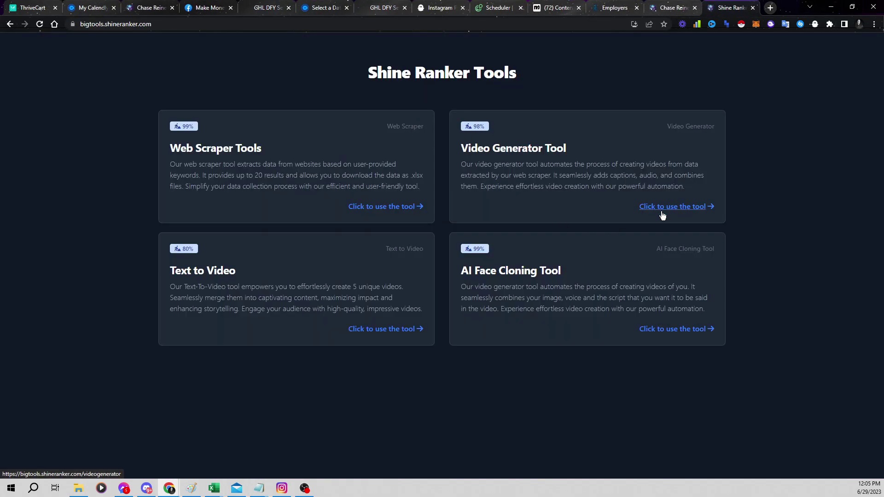
pyautogui.click(653, 208)
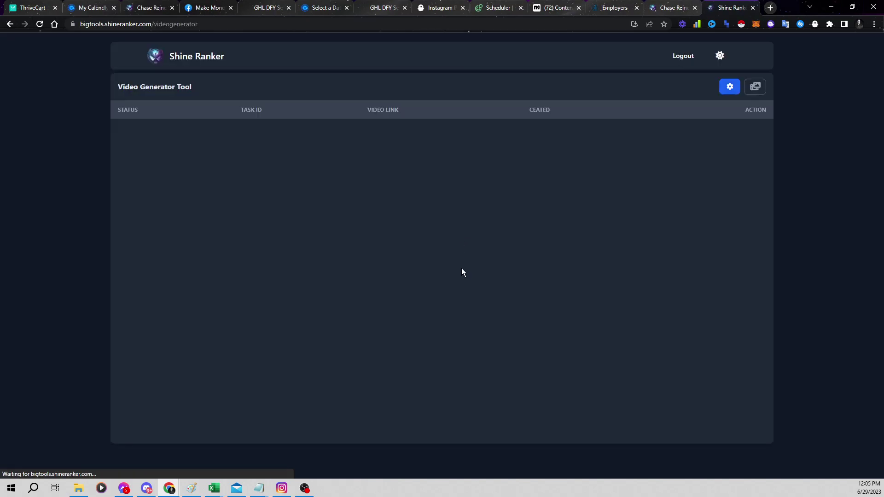
# In the Video Generator settings, choose Domi as the voice model and review Media & Files
pyautogui.click(729, 88)
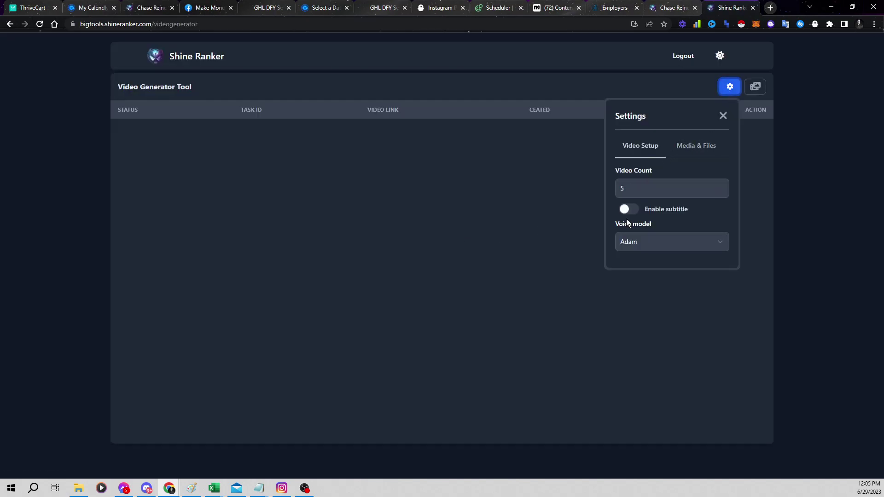
pyautogui.click(640, 248)
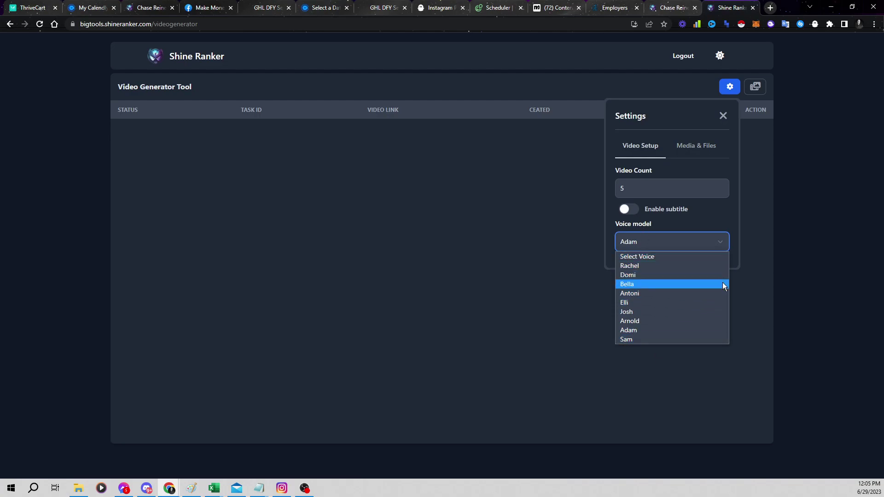
pyautogui.click(710, 275)
pyautogui.click(703, 152)
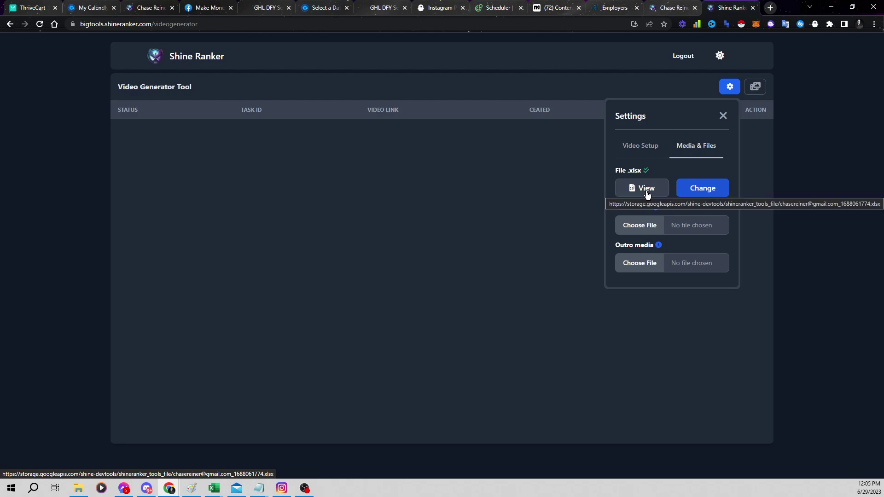
pyautogui.click(770, 8)
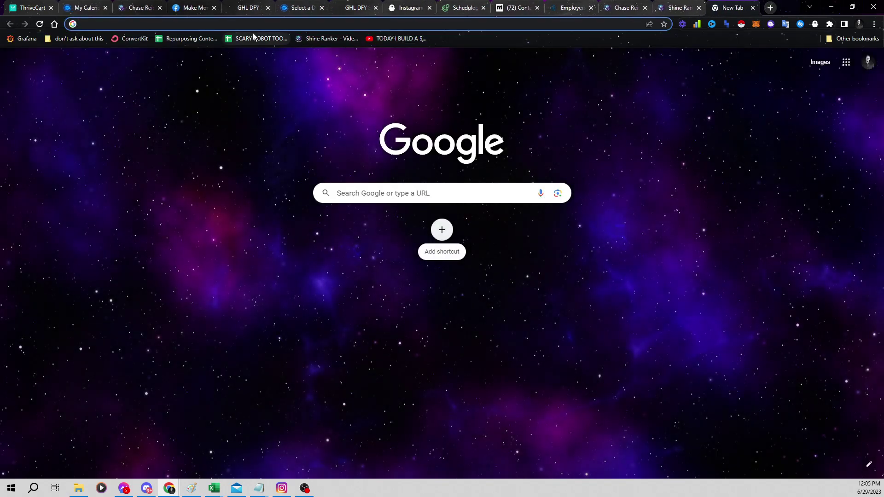
# Review the tool names and links in the Ai Tools sheet and download it as CSV
pyautogui.click(742, 5)
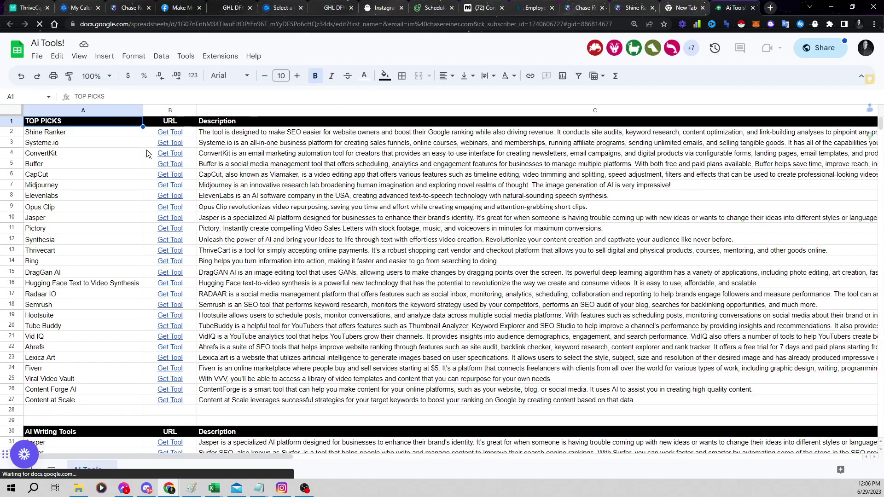
pyautogui.moveTo(156, 138); pyautogui.dragTo(83, 456)
pyautogui.scroll(-20, 221, 167)
pyautogui.scroll(-20, 221, 167)
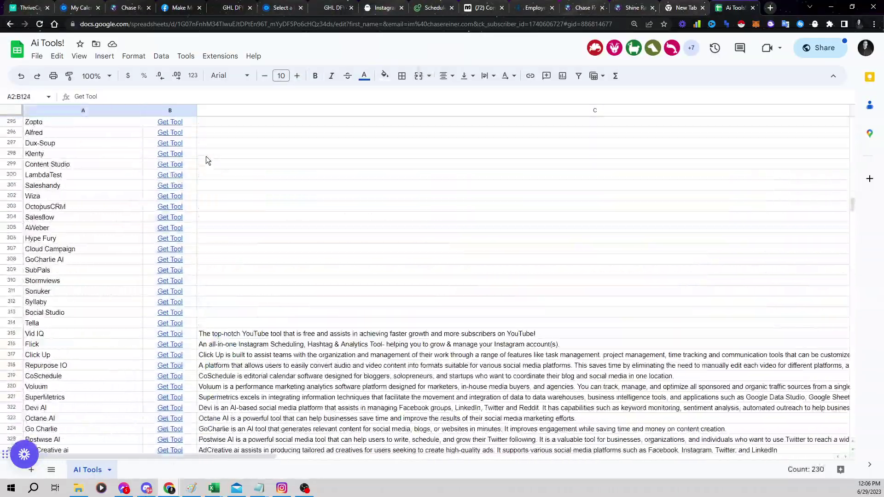
pyautogui.scroll(-8, 208, 158)
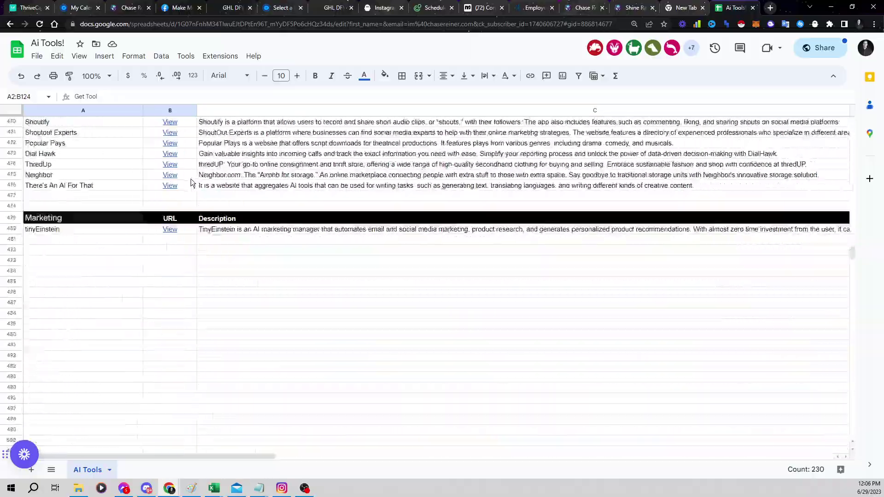
pyautogui.scroll(7, 325, 197)
pyautogui.scroll(20, 853, 296)
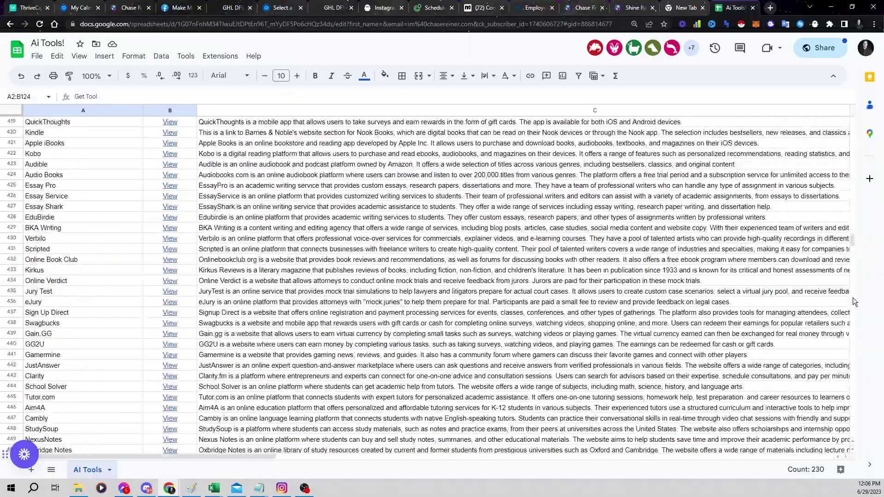
pyautogui.moveTo(852, 235); pyautogui.dragTo(851, 110)
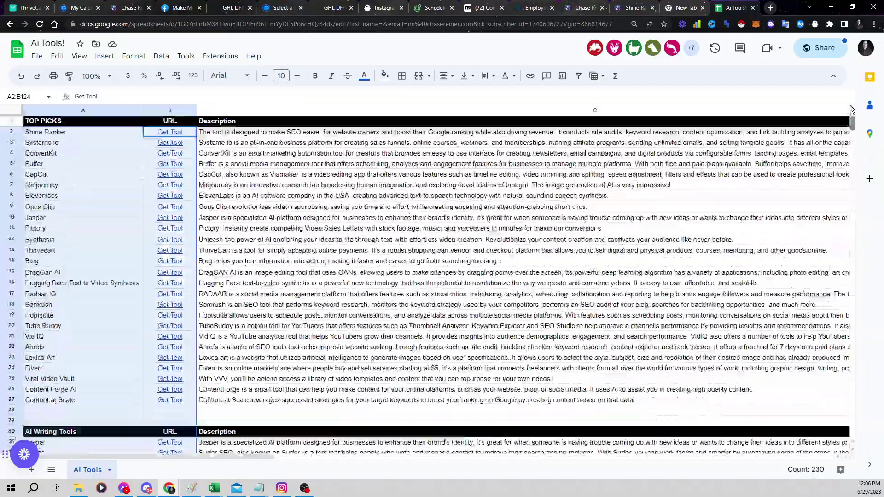
pyautogui.click(37, 56)
pyautogui.moveTo(75, 177)
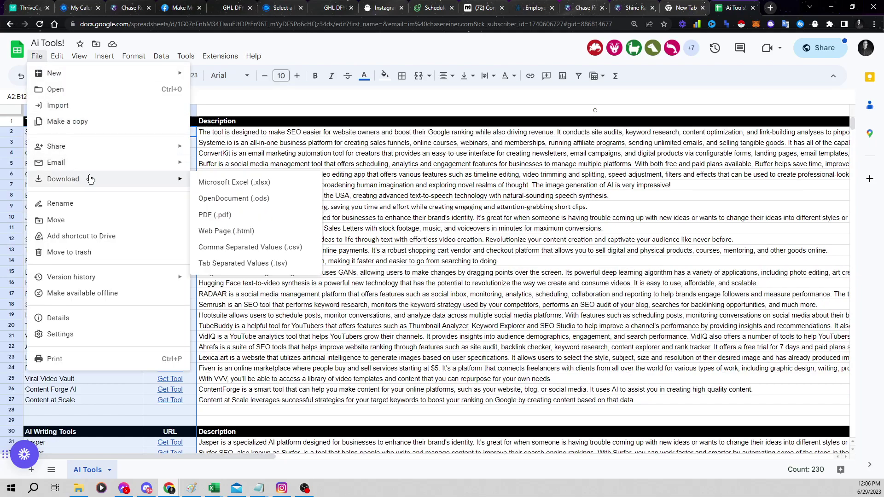
pyautogui.click(253, 247)
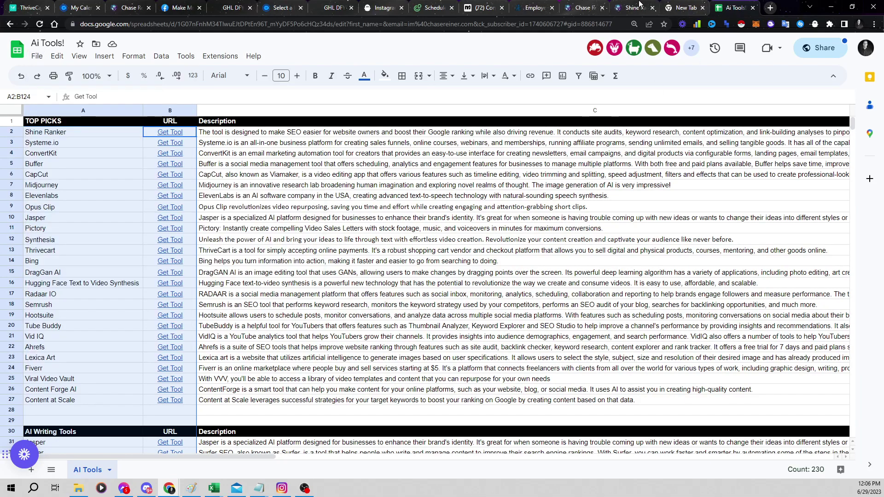
# Return to the Shine Ranker Video Generator and close its settings panel
pyautogui.click(634, 8)
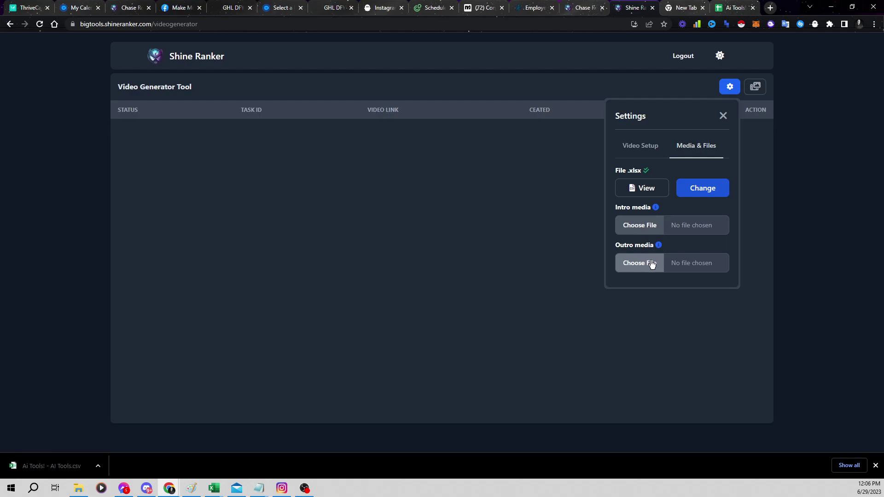
pyautogui.click(647, 146)
pyautogui.click(646, 196)
pyautogui.click(472, 170)
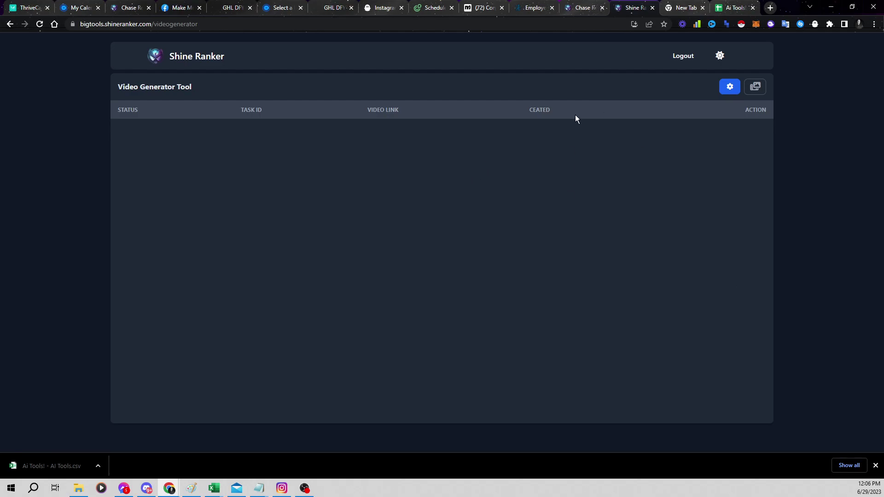
# View Radaar's July 2023 post calendar, then switch to the Calendly 15 Minute Strategy Call page
pyautogui.click(435, 7)
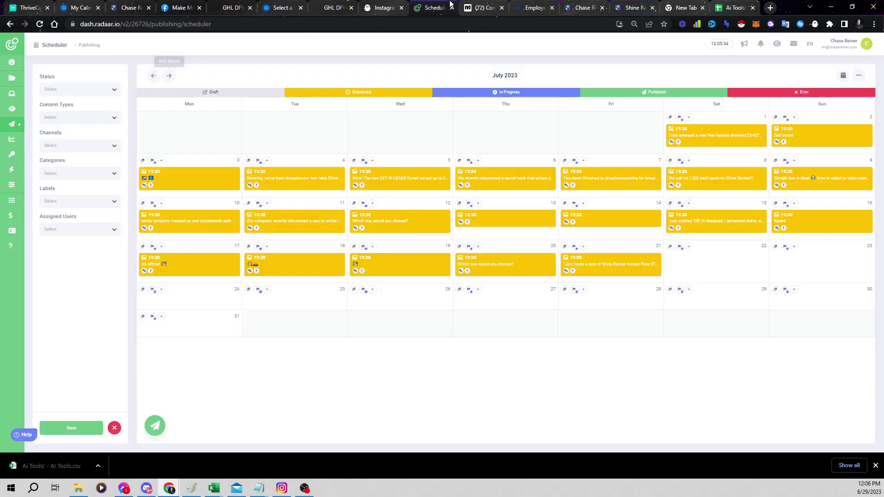
pyautogui.moveTo(294, 220); pyautogui.dragTo(469, 194)
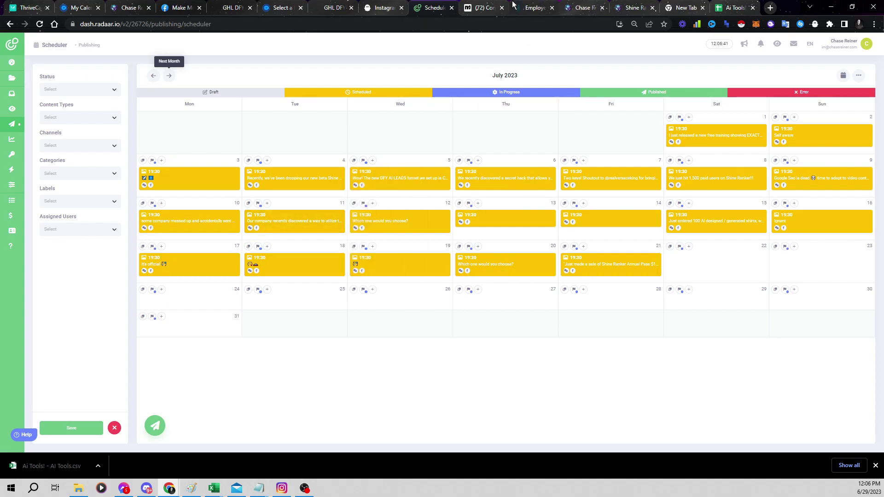
pyautogui.click(280, 7)
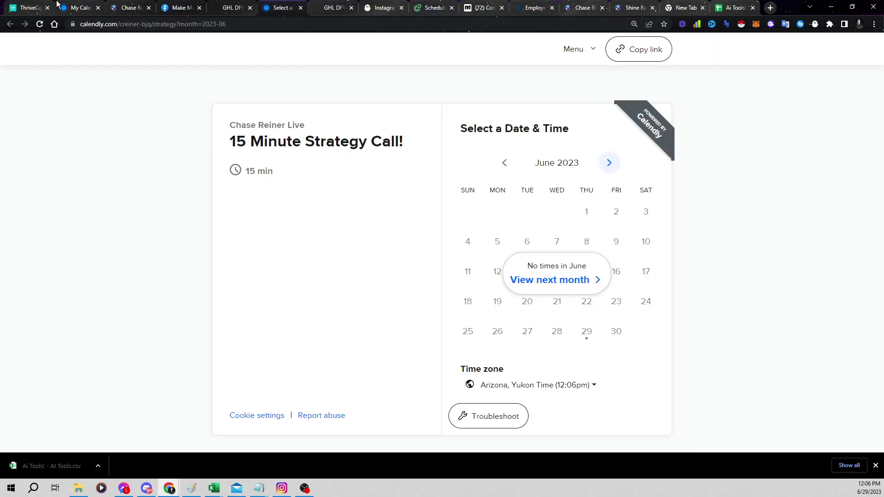
# Show Calendly's Scheduled Events list of 344 events and dismiss the downloads bar
pyautogui.click(58, 4)
pyautogui.click(706, 185)
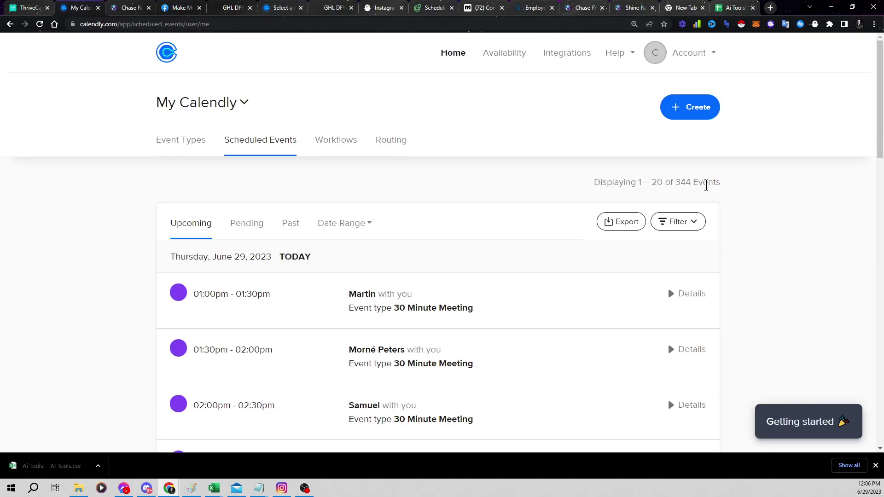
pyautogui.click(876, 466)
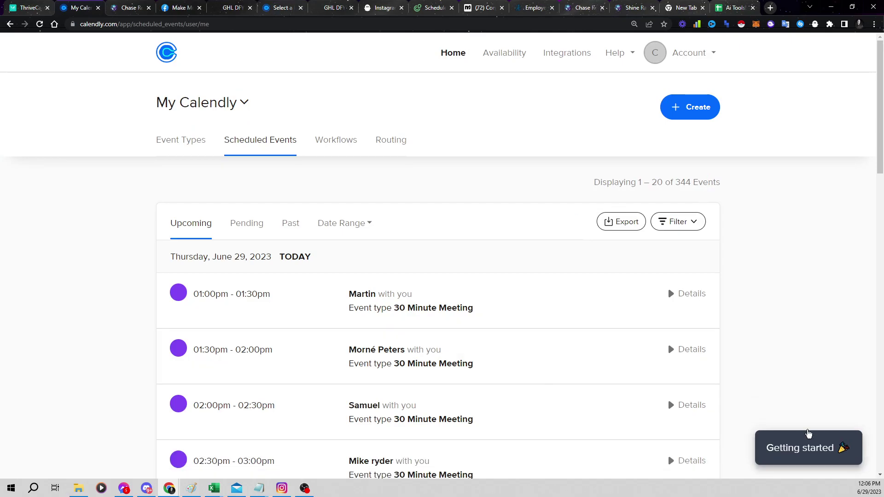